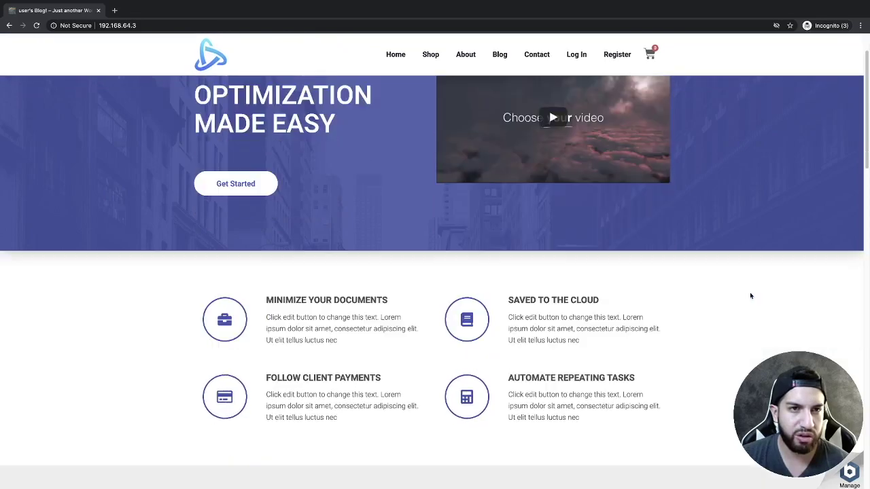
Examine how the home page's sticky header behaves while scrolling at full desktop width
scroll(751, 296, "down", 20)
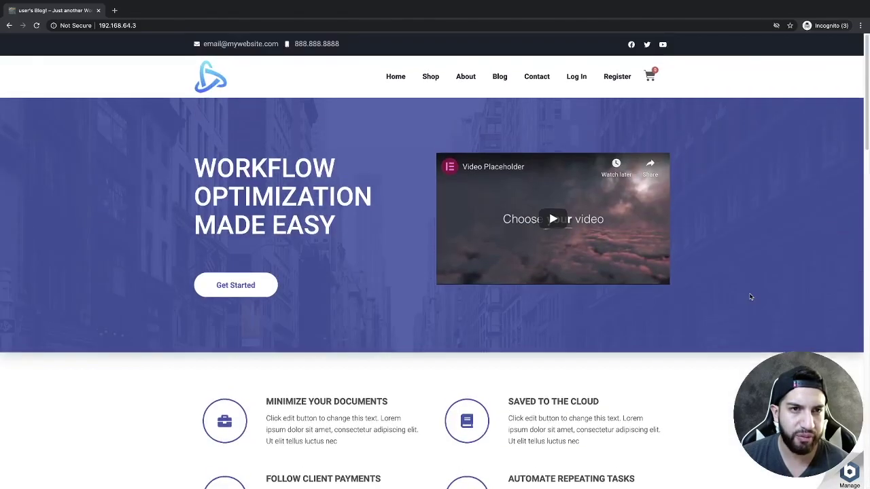
scroll(751, 296, "down", 5)
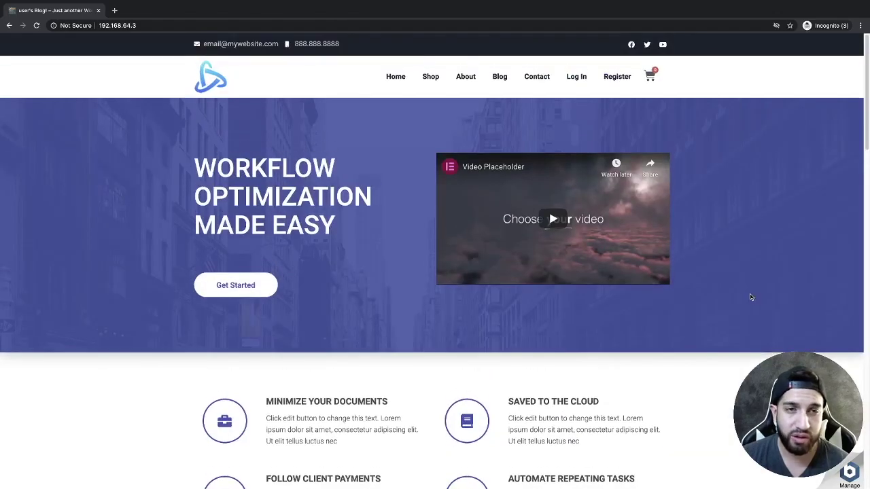
scroll(751, 297, "down", 5)
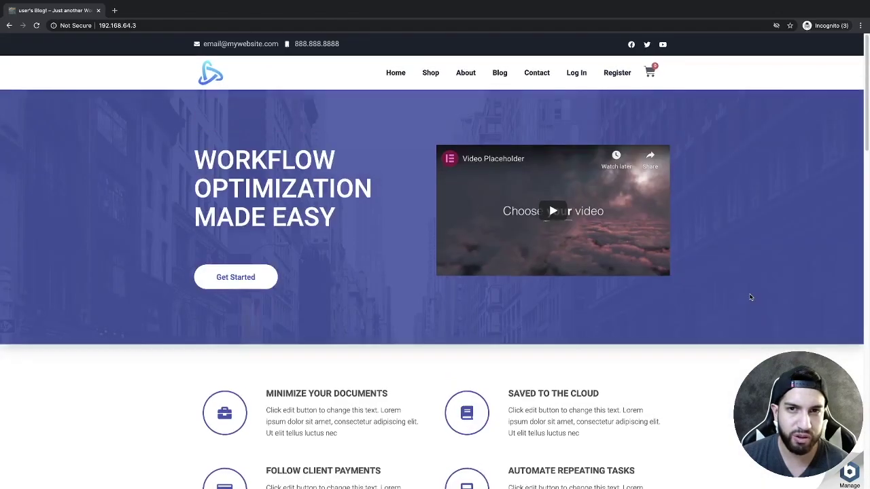
Inspect the home page in a responsive view about 989 px wide and check the sticky header's behaviour on scrolling
right_click(753, 280)
left_click(772, 359)
left_click_drag(517, 215, 490, 219)
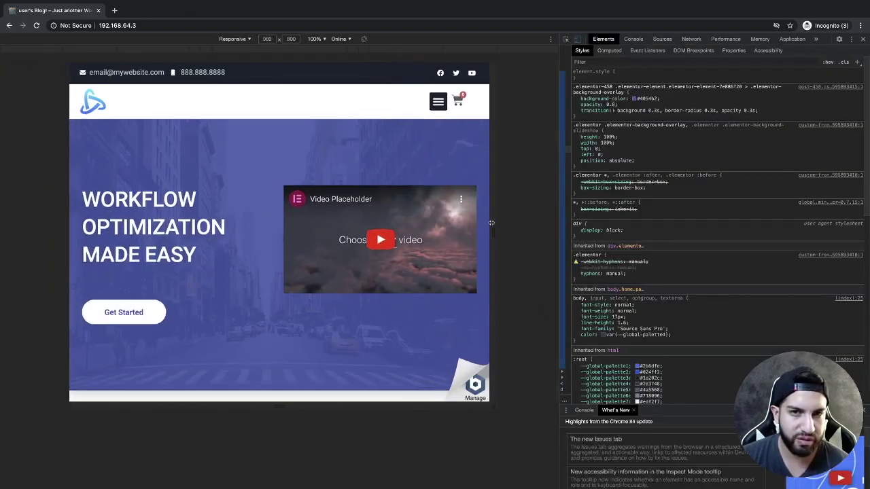
scroll(419, 223, "down", 2)
scroll(419, 223, "down", 5)
scroll(416, 223, "up", 6)
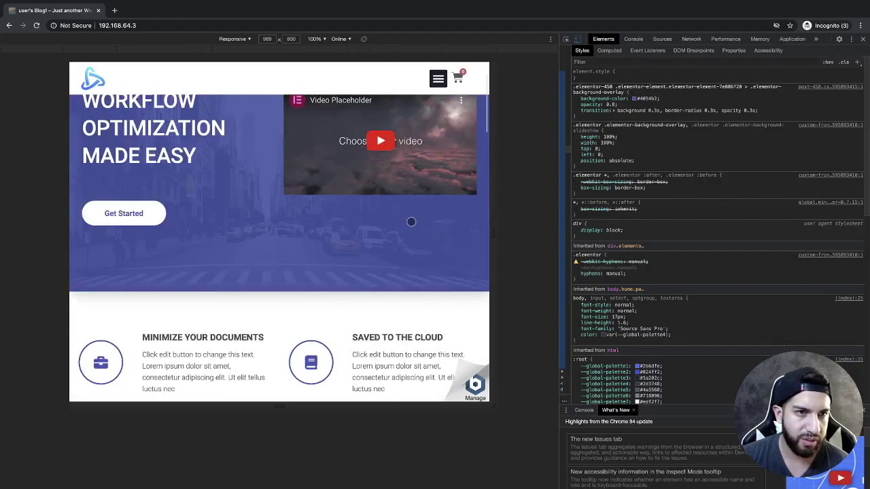
scroll(411, 221, "down", 4)
scroll(412, 222, "down", 3)
scroll(412, 220, "up", 6)
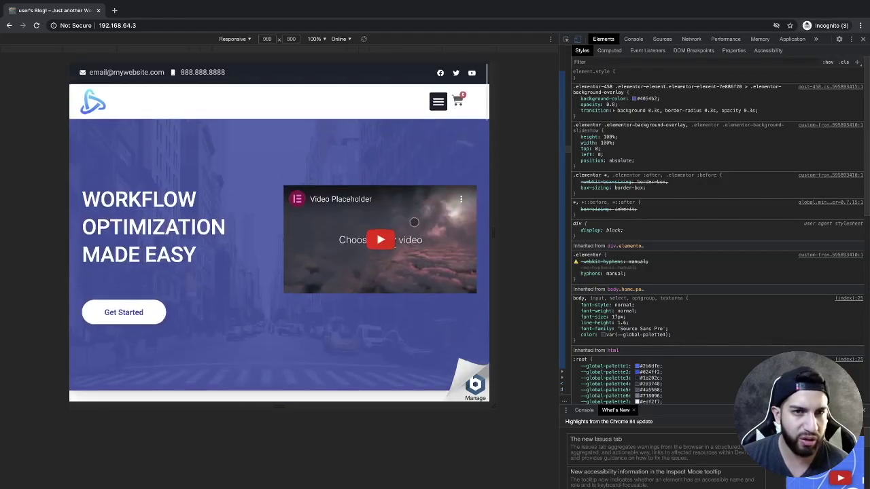
scroll(413, 221, "down", 4)
scroll(415, 222, "up", 5)
Narrow the responsive view to about 409 px, check the header's scroll behaviour at phone size, and close the developer tools
left_click_drag(494, 217, 372, 208)
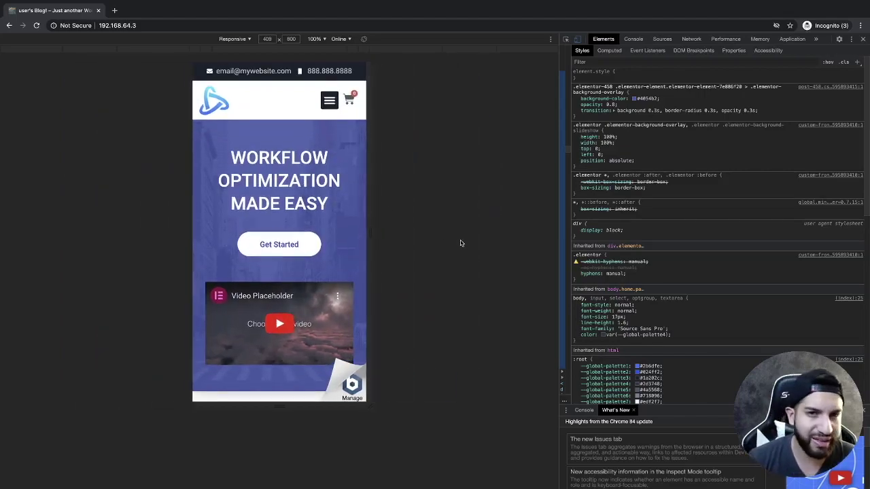
scroll(254, 203, "down", 8)
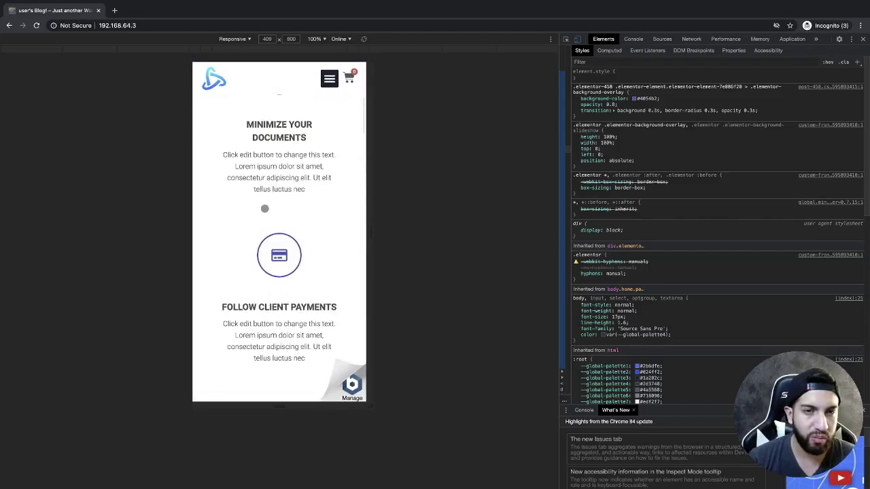
scroll(263, 231, "up", 8)
scroll(266, 209, "down", 2)
scroll(266, 209, "down", 4)
scroll(266, 208, "up", 6)
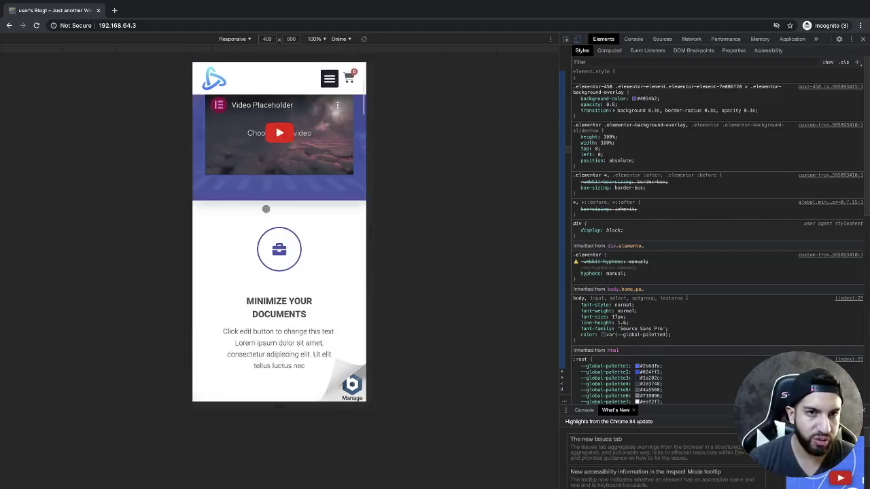
scroll(267, 208, "down", 5)
scroll(267, 208, "up", 5)
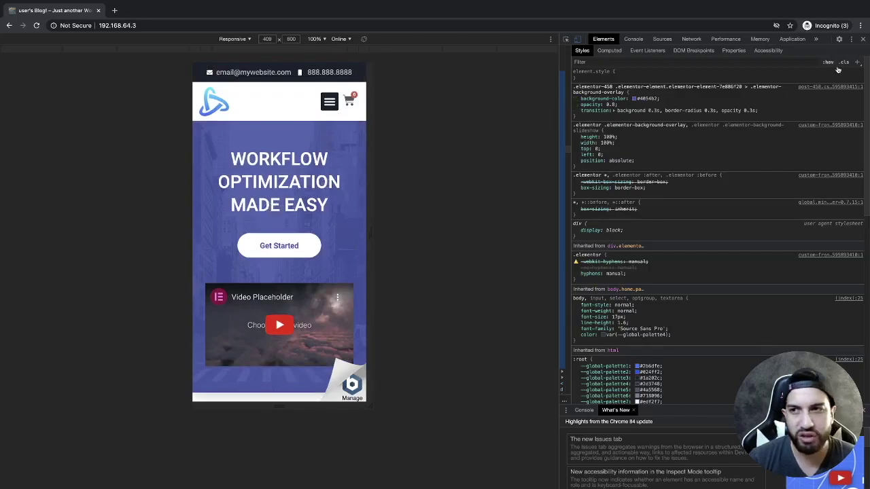
key("F12")
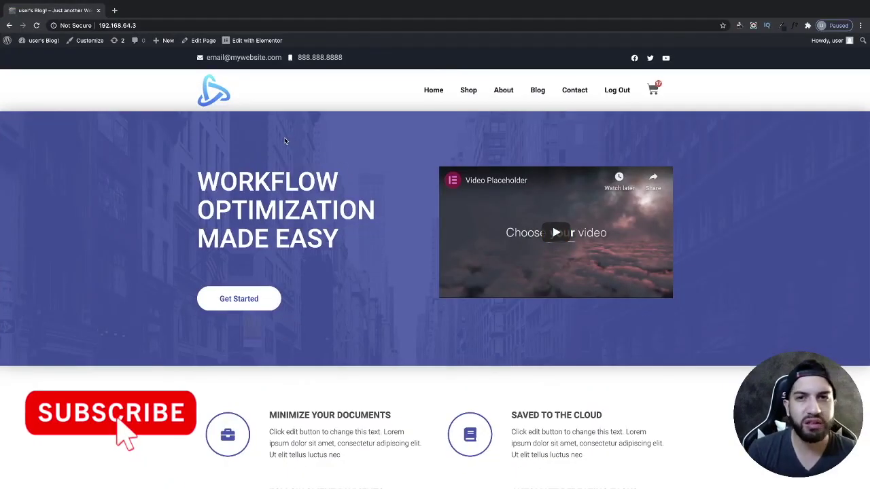
Open the page for adding new plugins in the site's WordPress admin
mouse_move(27, 42)
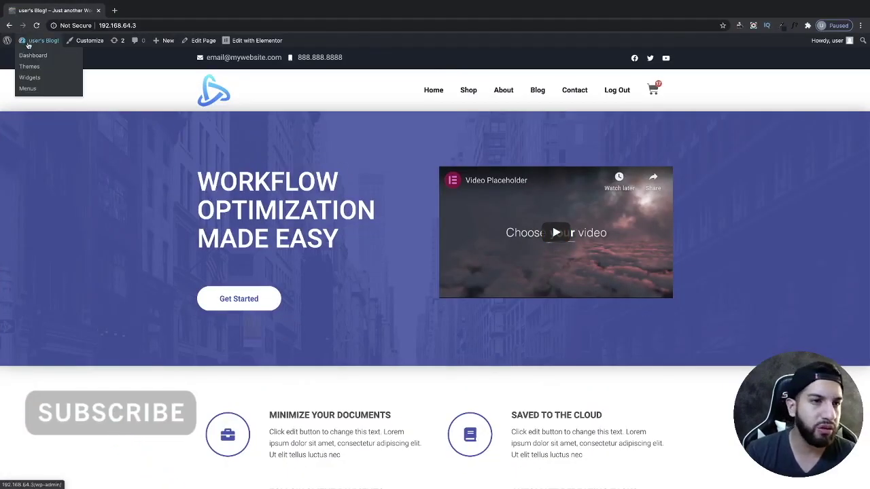
left_click(25, 58)
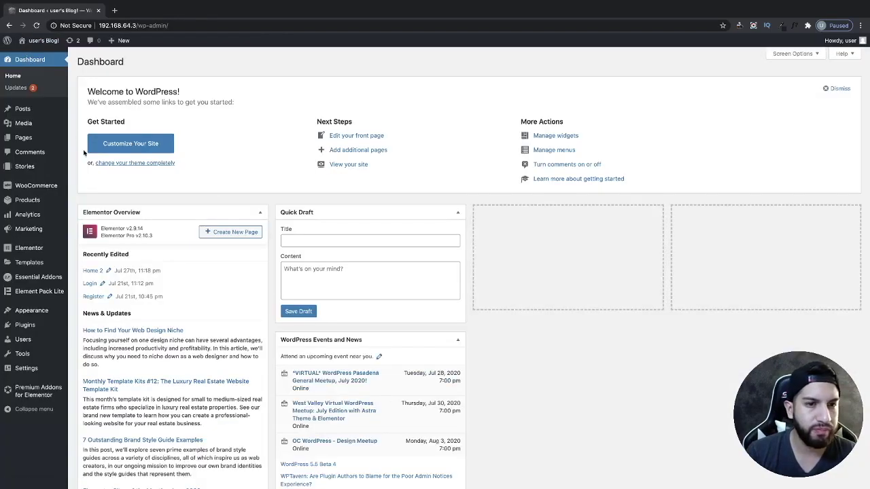
left_click(25, 325)
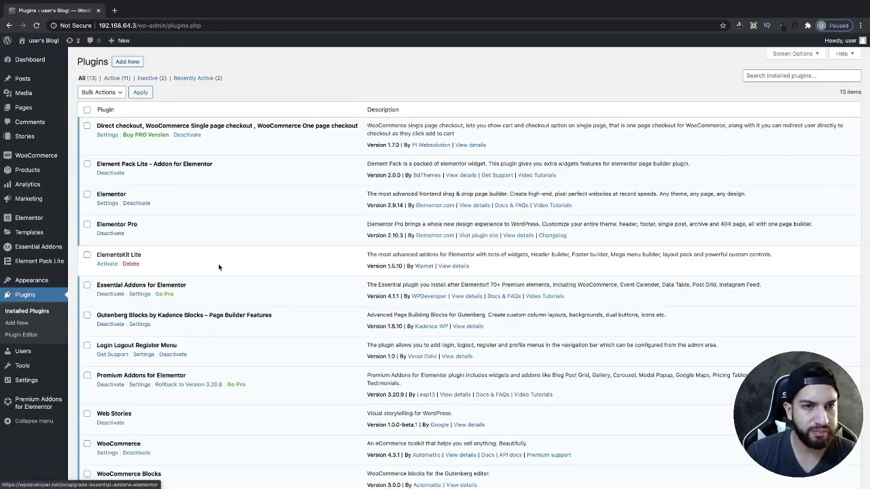
left_click(118, 64)
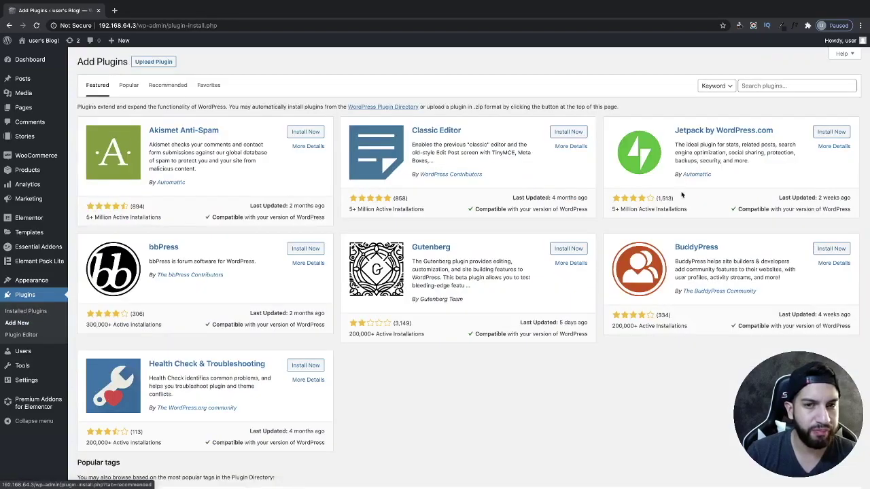
Search the plugin directory for "sticky header elementor" and install and activate Sticky Header Effects for Elementor
left_click(758, 86)
type("st")
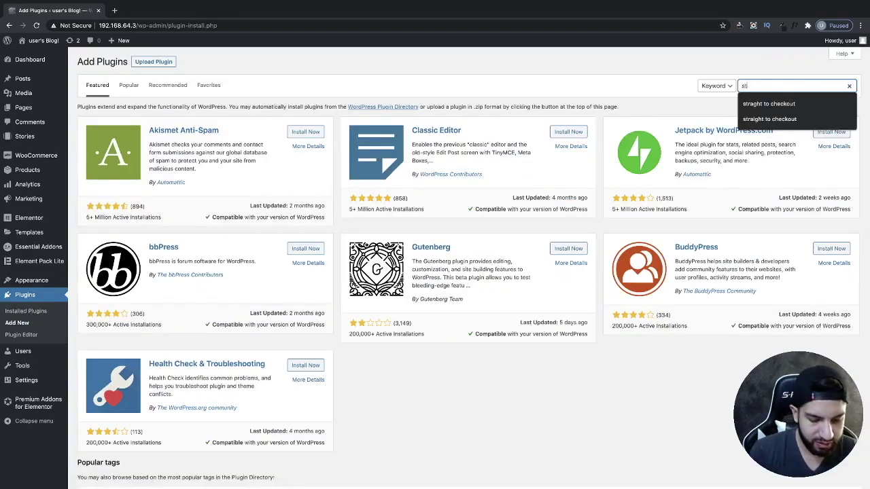
type("icky header elementor")
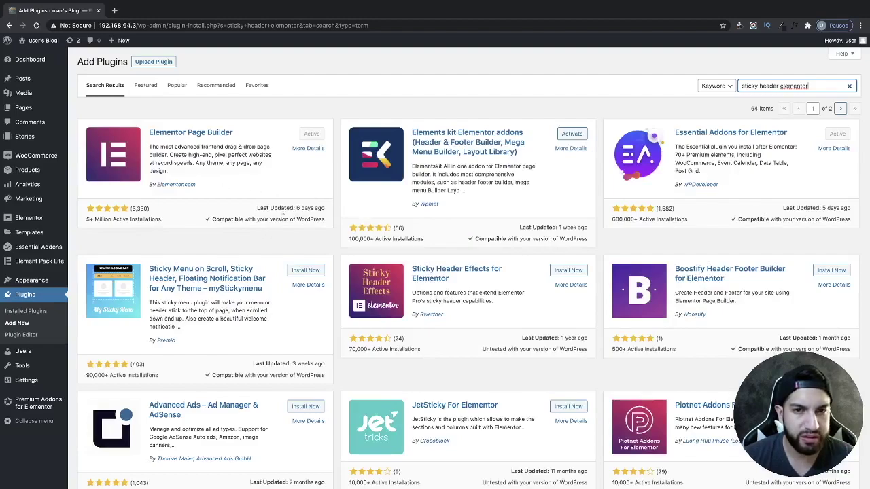
left_click(546, 273)
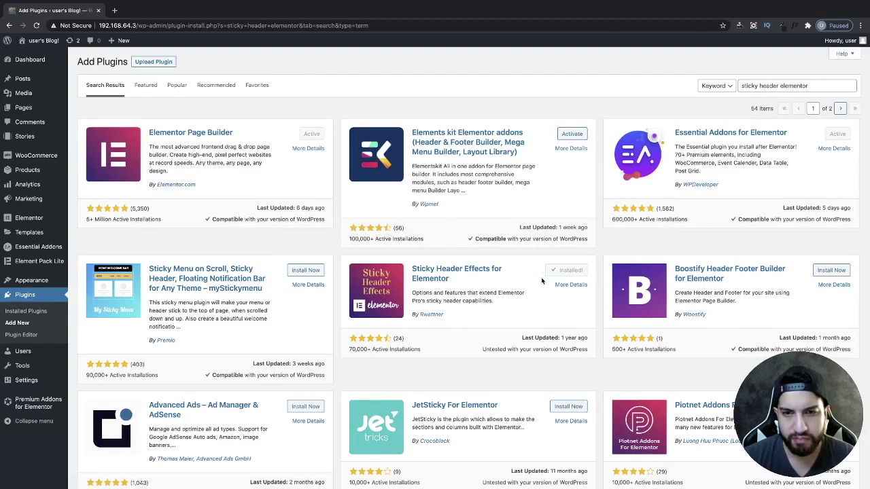
left_click(571, 271)
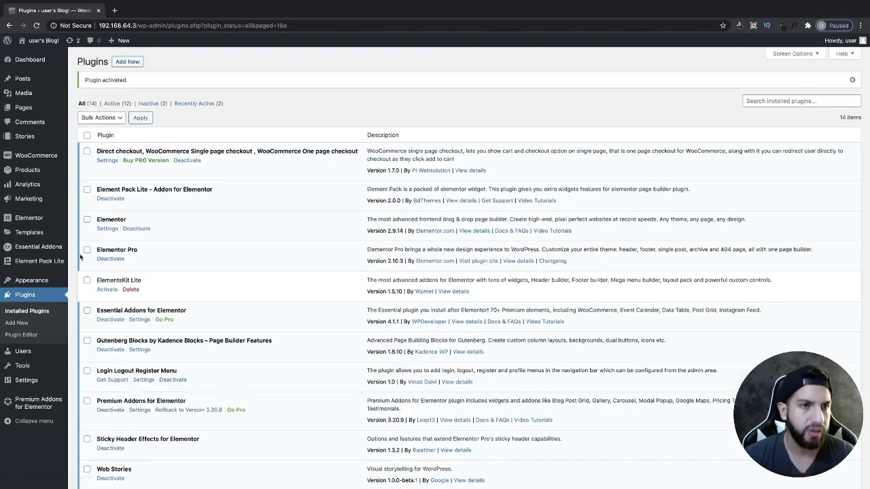
Visit the live site and open its Header template for editing in Elementor
left_click(38, 44)
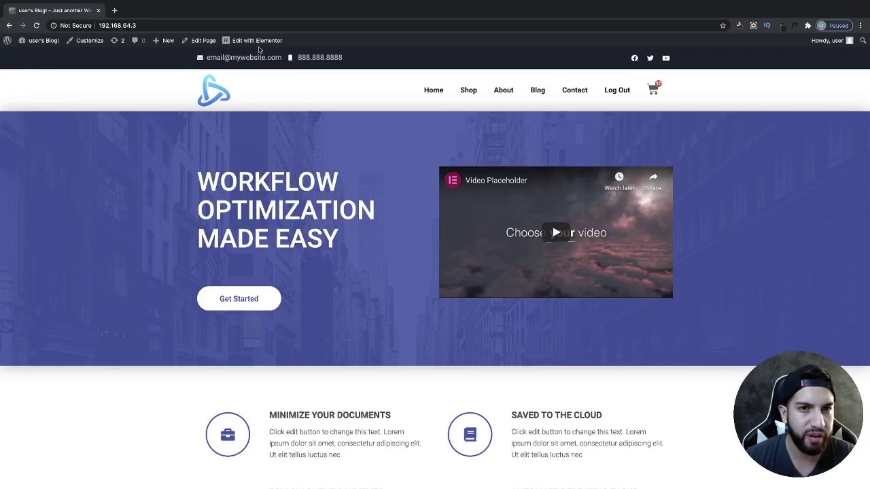
mouse_move(253, 42)
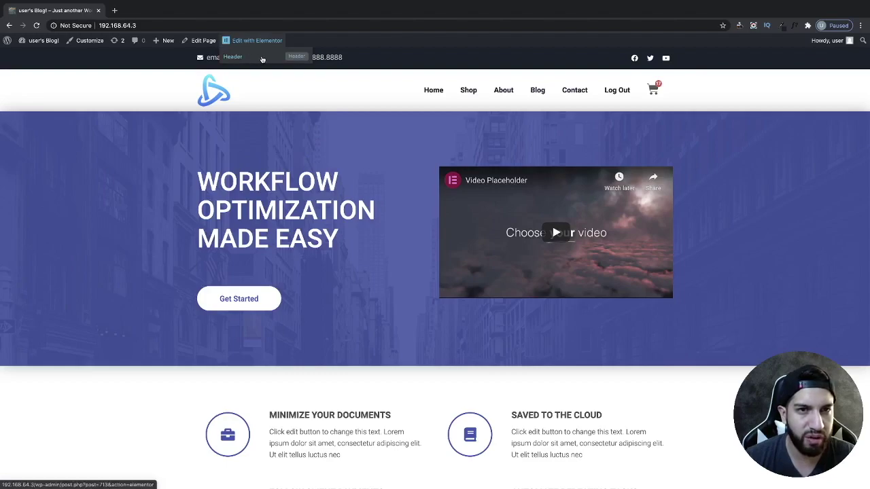
left_click(267, 60)
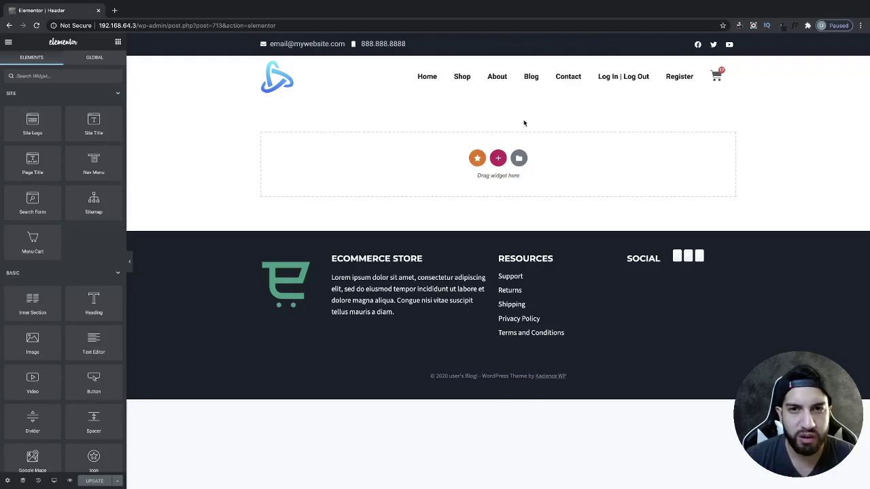
Enable Sticky Header Effects on the header section with the logo and navigation menu, and review its options
left_click(499, 53)
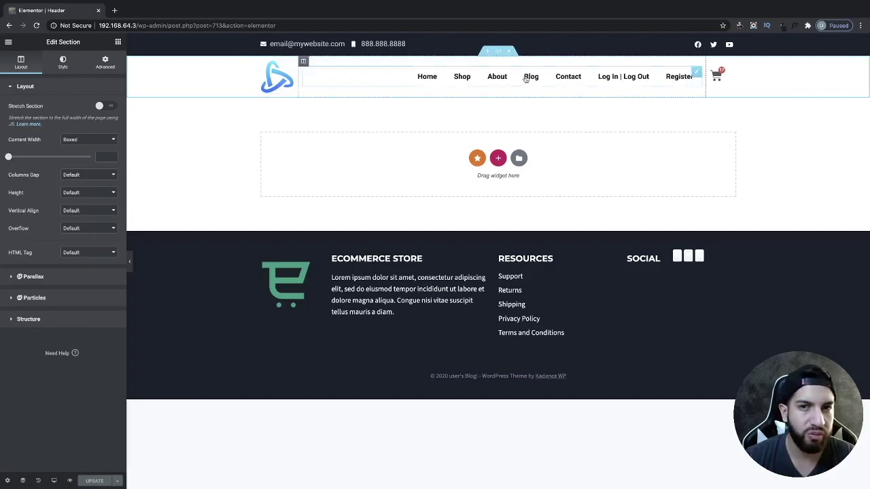
left_click(109, 68)
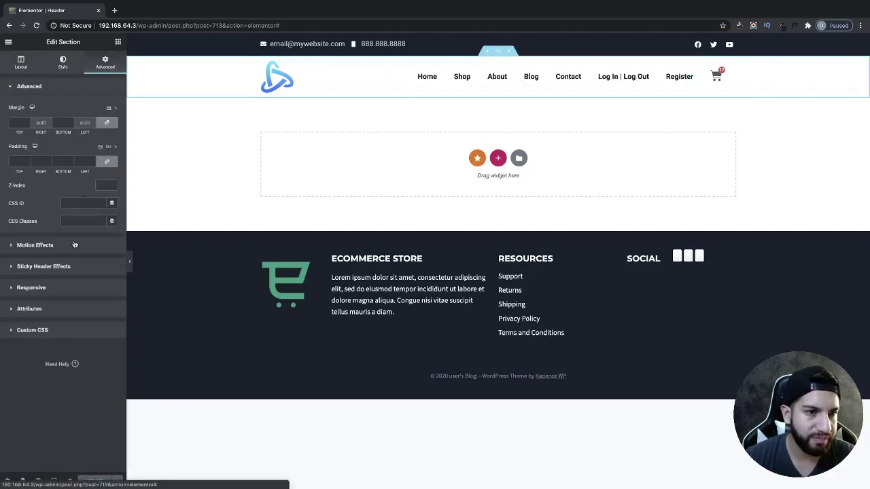
left_click(74, 267)
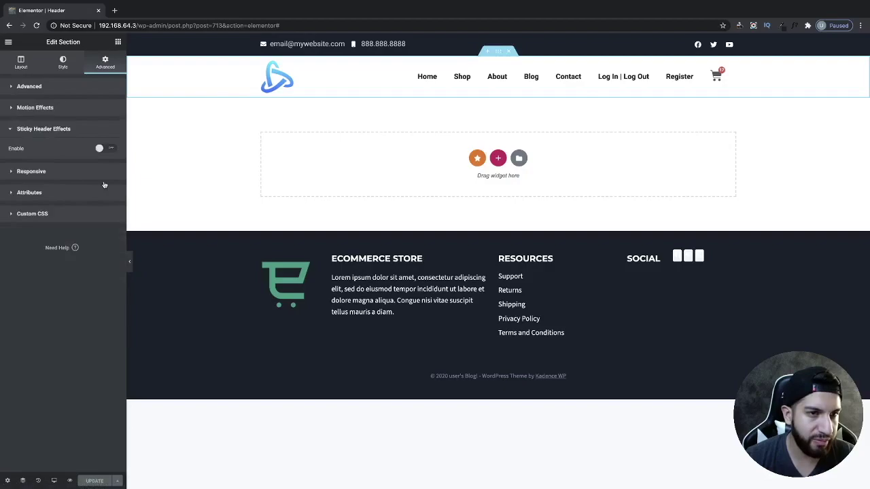
left_click(102, 151)
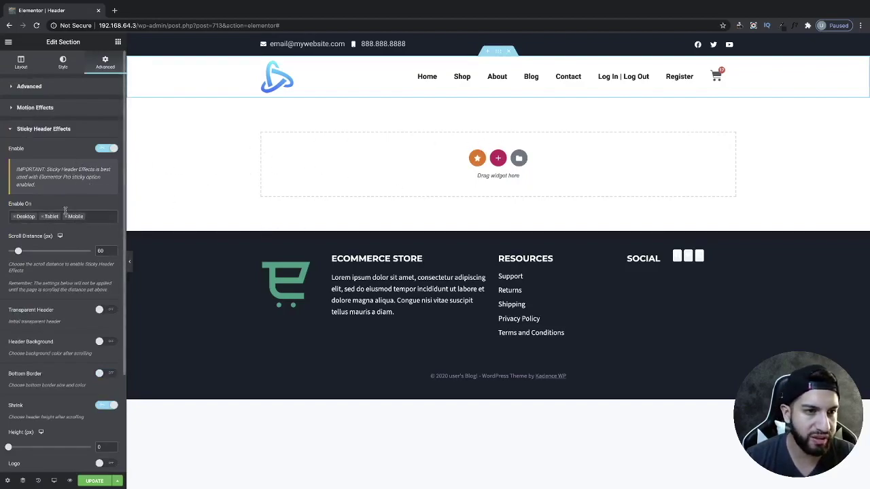
scroll(81, 204, "down", 1)
scroll(104, 210, "down", 3)
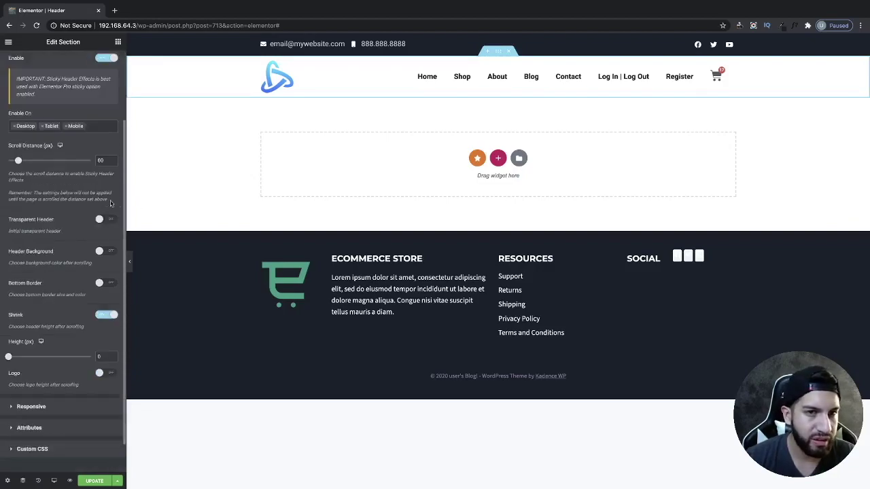
Update the header template, preview it, and check the header's scroll behaviour on the Home page
left_click(96, 481)
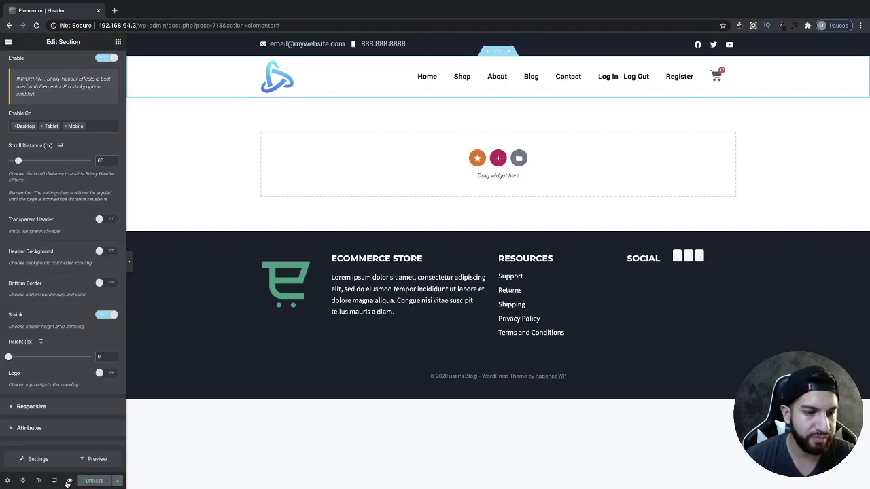
left_click(69, 482)
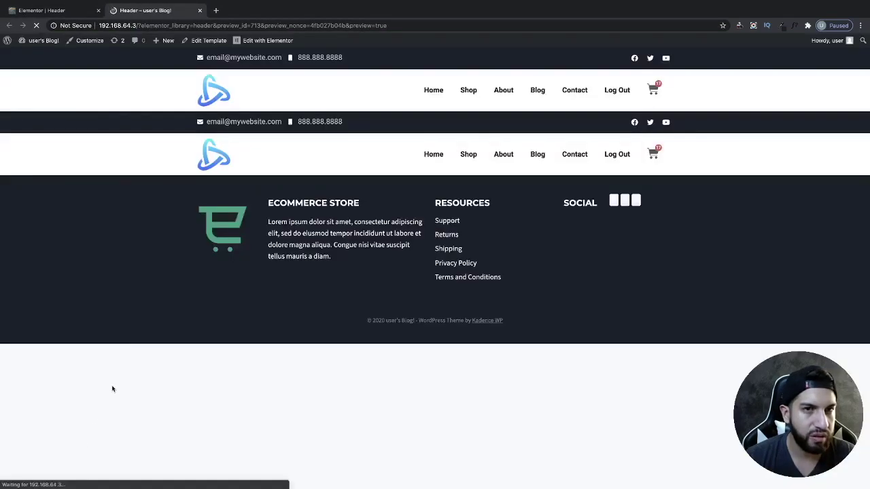
left_click(426, 90)
scroll(459, 182, "down", 10)
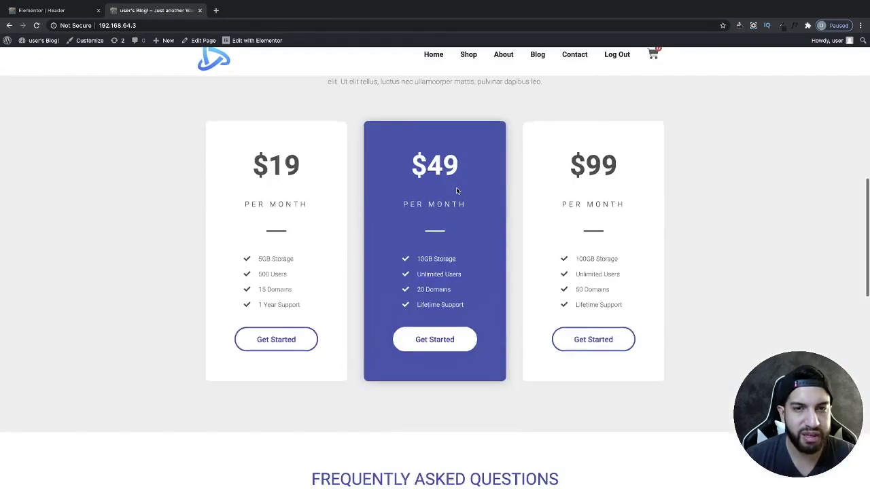
scroll(456, 188, "up", 9)
scroll(444, 194, "up", 2)
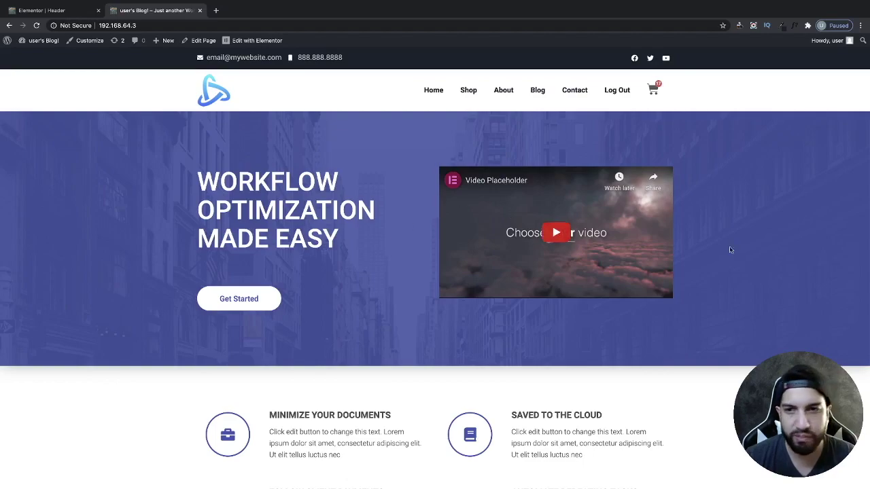
Return to the header template's editor and enable the Logo option under Shrink in the section's Sticky Header Effects
left_click(48, 10)
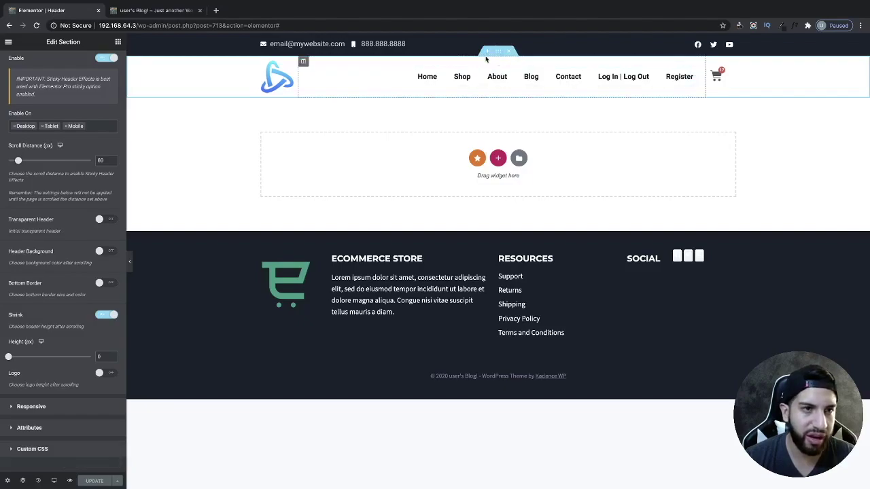
scroll(24, 154, "up", 2)
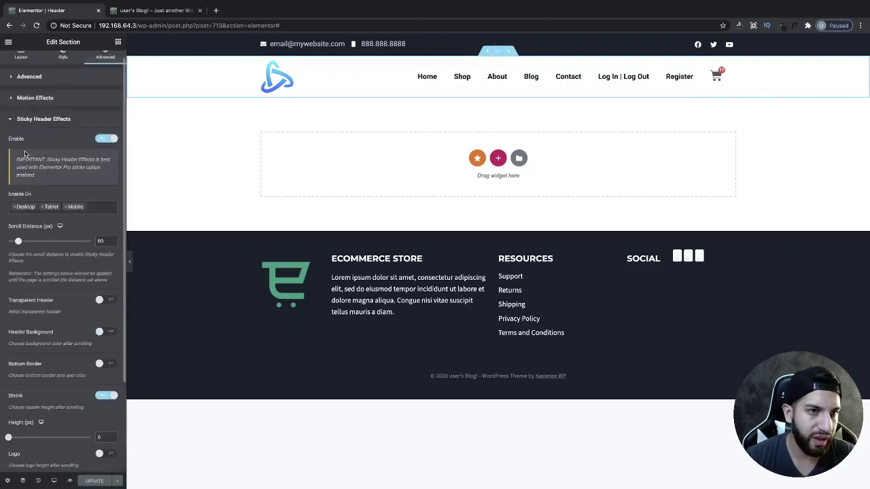
scroll(54, 194, "down", 3)
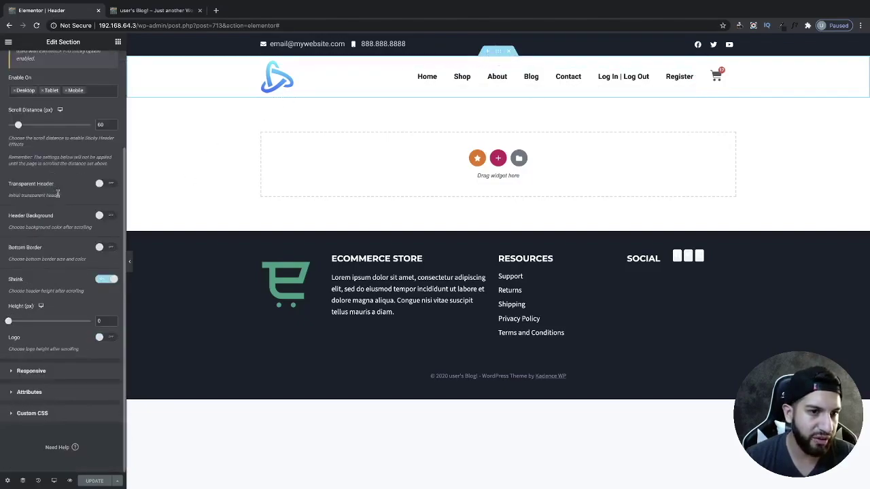
left_click(104, 339)
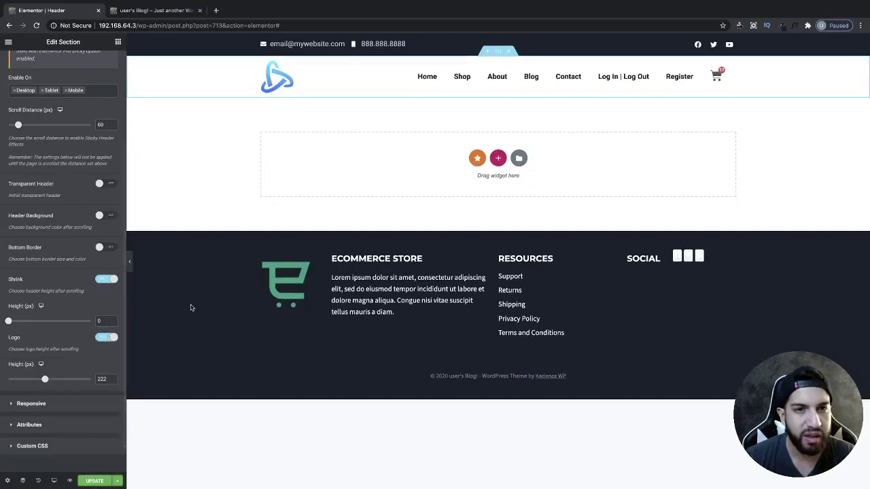
Update the header template, preview it, and check the header's logo while scrolling the Home page
left_click(96, 482)
left_click(69, 480)
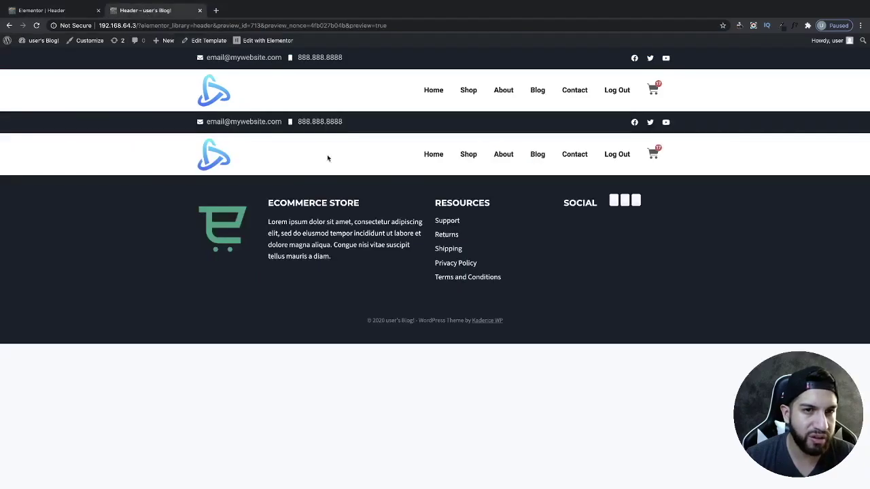
left_click(431, 92)
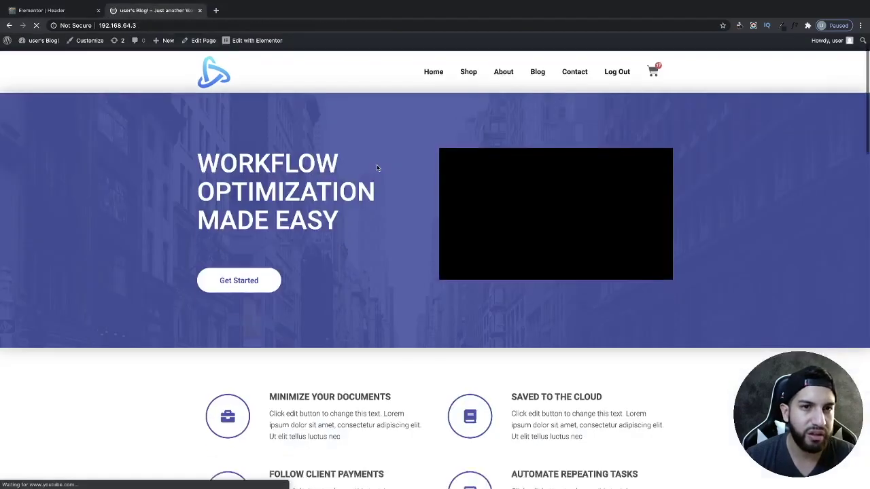
scroll(377, 184, "down", 3)
scroll(379, 195, "up", 4)
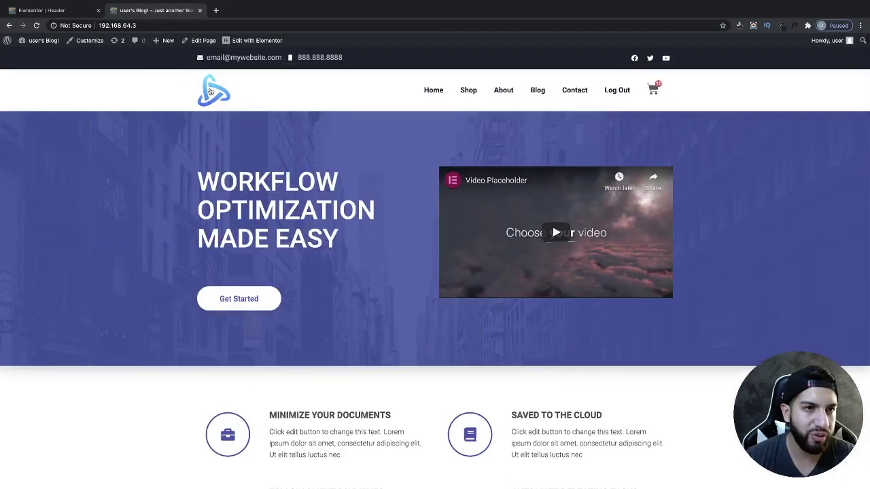
Return to the header template's editor and set the logo height under Shrink to 162 px
left_click(62, 16)
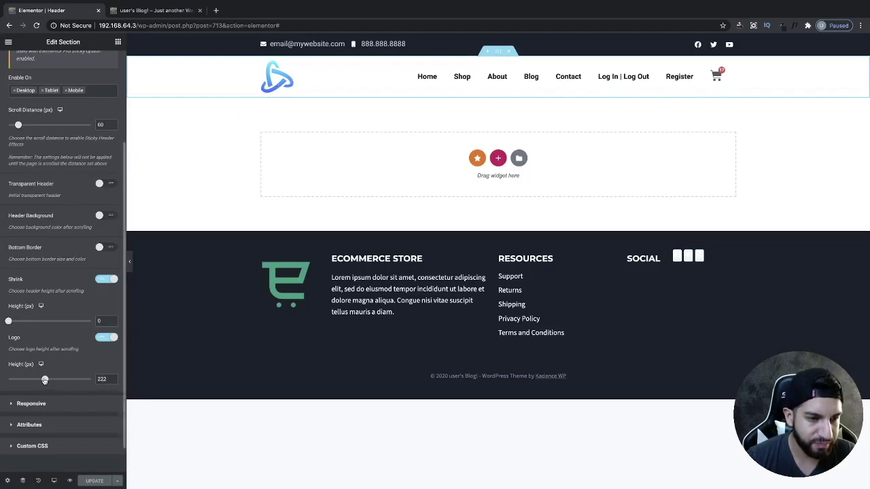
left_click_drag(44, 382, 36, 379)
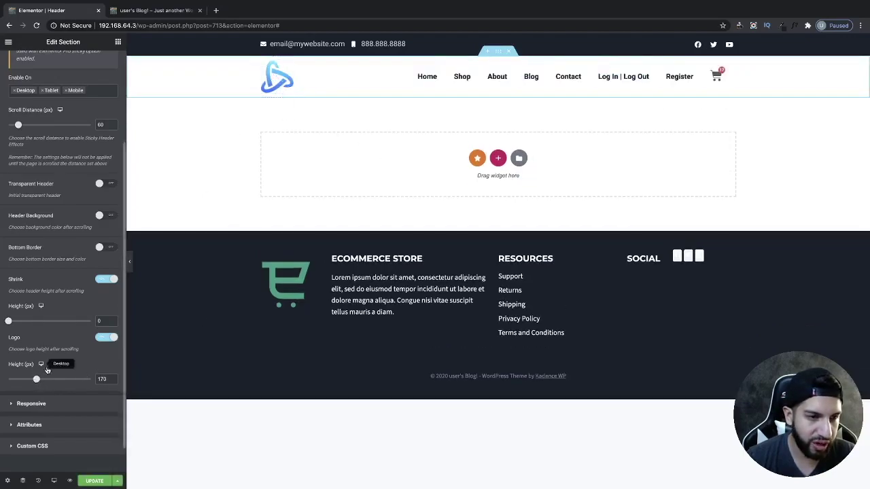
left_click_drag(39, 380, 35, 380)
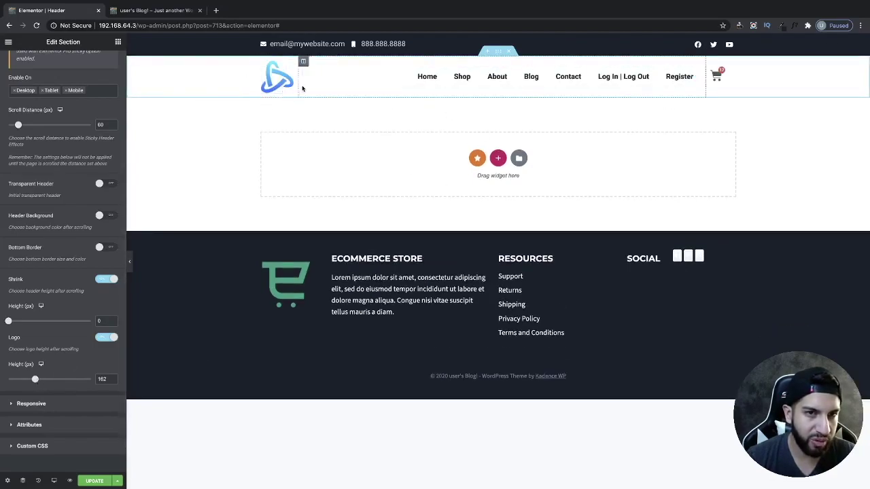
Update the header template and check how the logo shrinks on scroll on the live Home page
left_click(94, 481)
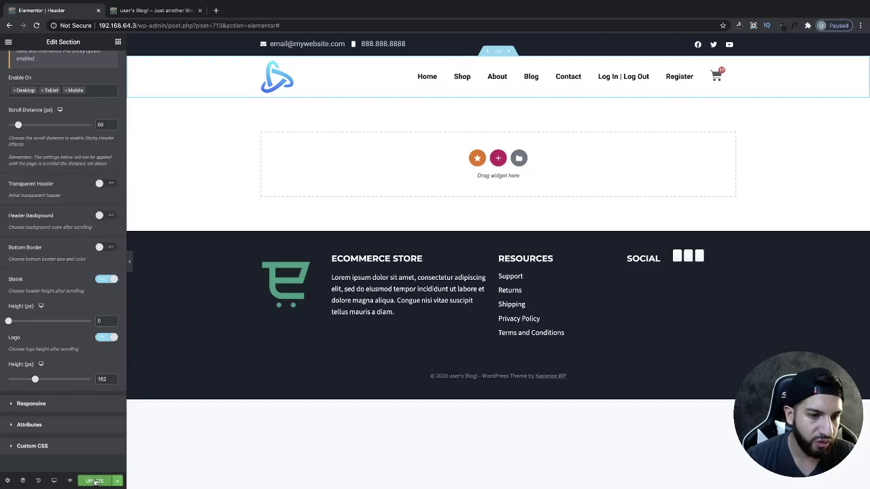
left_click(153, 13)
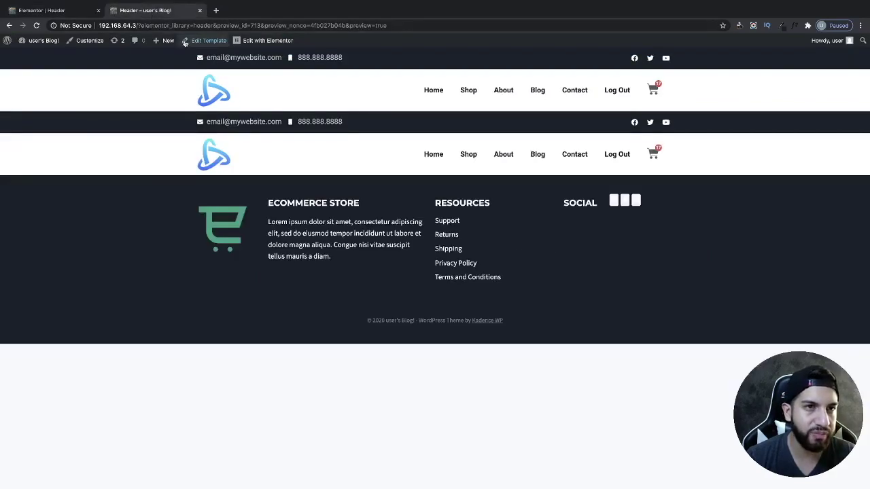
left_click(430, 99)
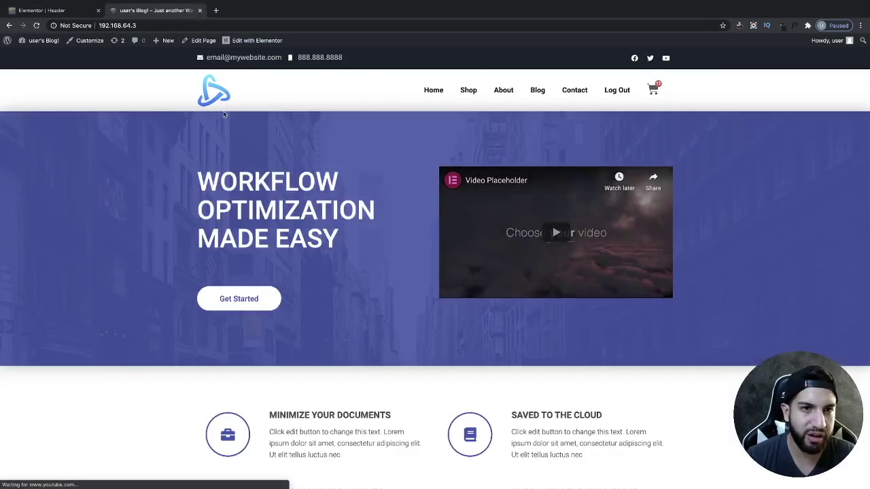
scroll(419, 223, "down", 5)
scroll(421, 229, "up", 5)
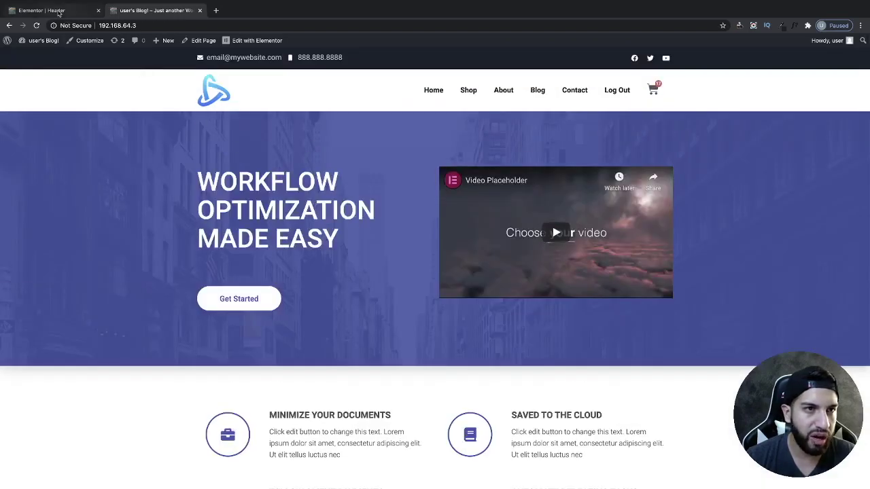
Return to the header template's editor, set the logo height under Shrink to 72 px, and update the template
left_click(41, 10)
left_click(34, 380)
left_click_drag(34, 379, 21, 380)
left_click(94, 480)
Examine the Home page's sticky header while scrolling down and up, comparing its full and shrunken sizes
left_click(146, 13)
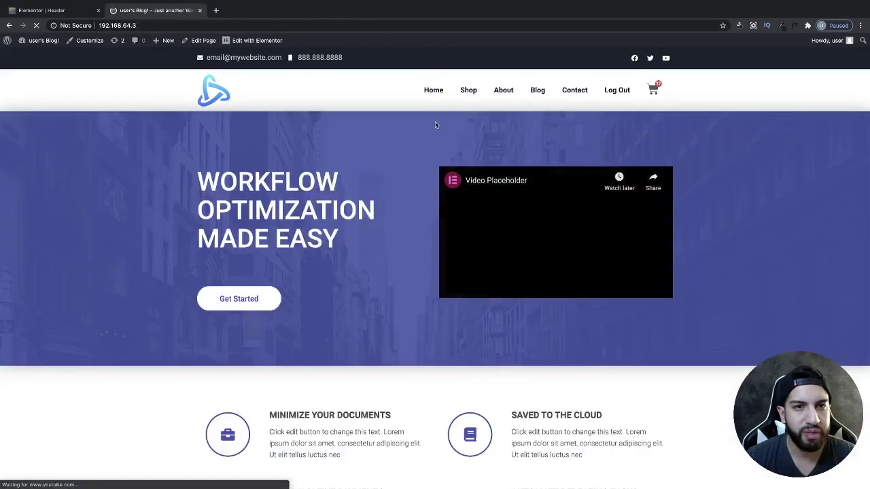
scroll(435, 159, "down", 3)
scroll(421, 194, "up", 1)
scroll(420, 195, "down", 8)
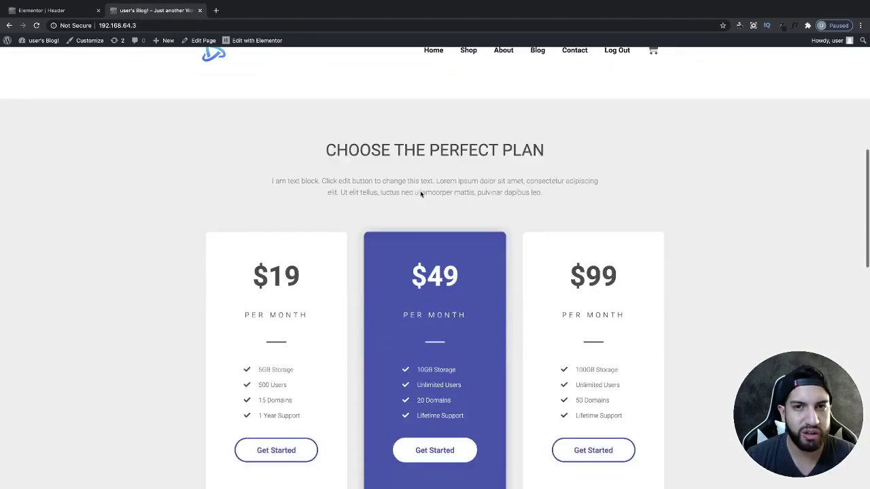
scroll(421, 195, "up", 9)
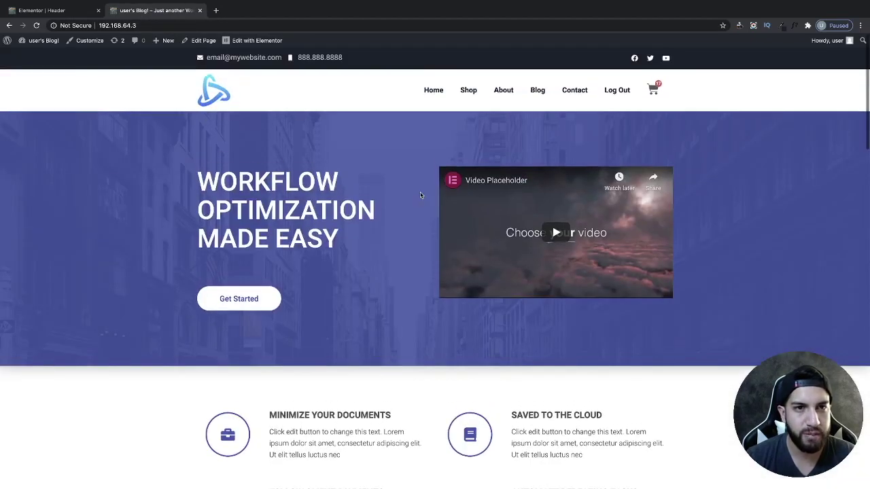
scroll(419, 194, "down", 6)
scroll(420, 195, "up", 6)
scroll(421, 195, "down", 6)
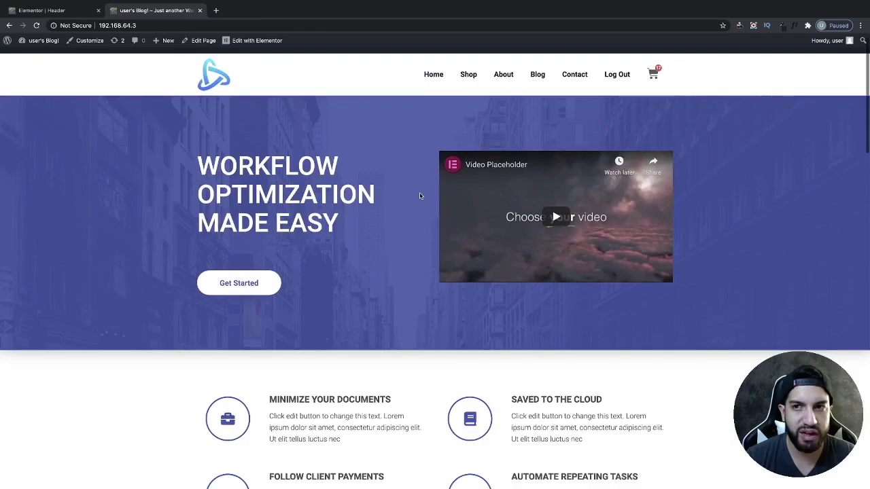
scroll(421, 195, "up", 6)
scroll(420, 197, "down", 2)
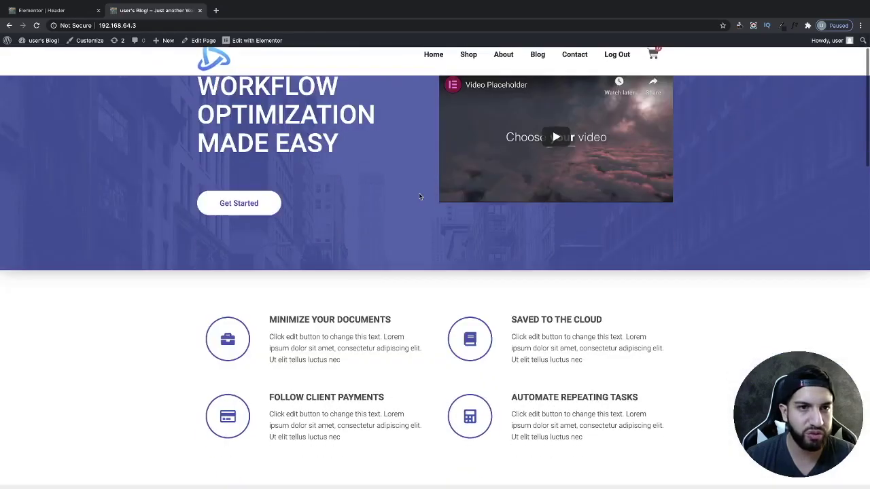
scroll(421, 195, "up", 2)
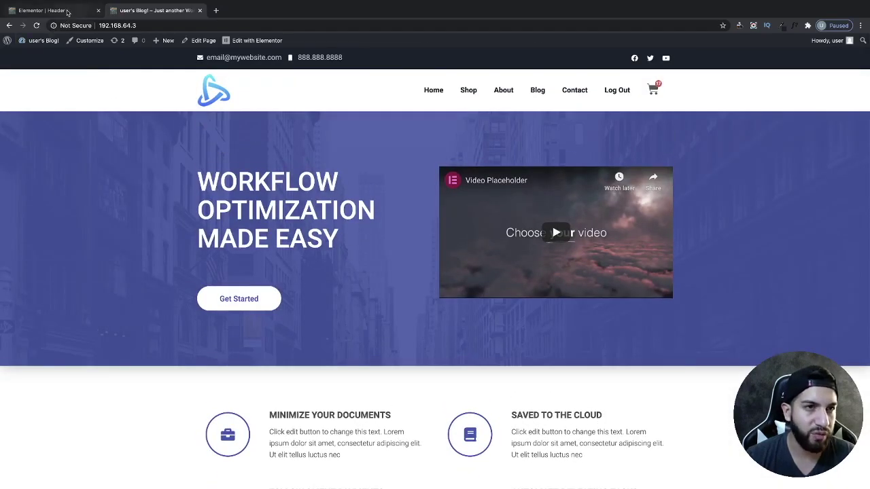
Set the header navigation menu's vertical padding to 32 and update the template
left_click(55, 10)
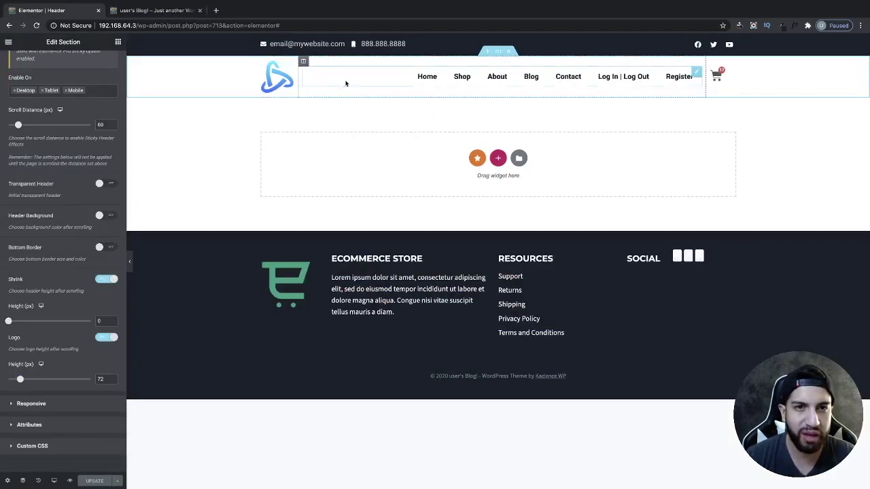
left_click(363, 82)
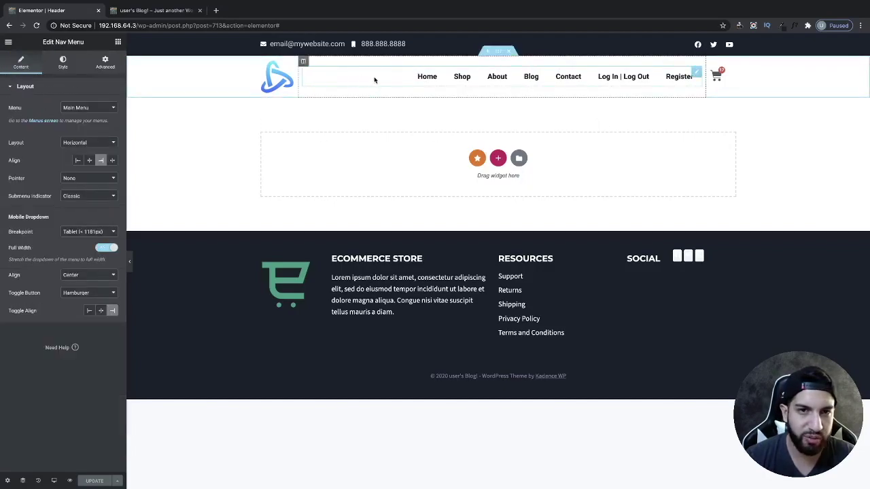
left_click(72, 65)
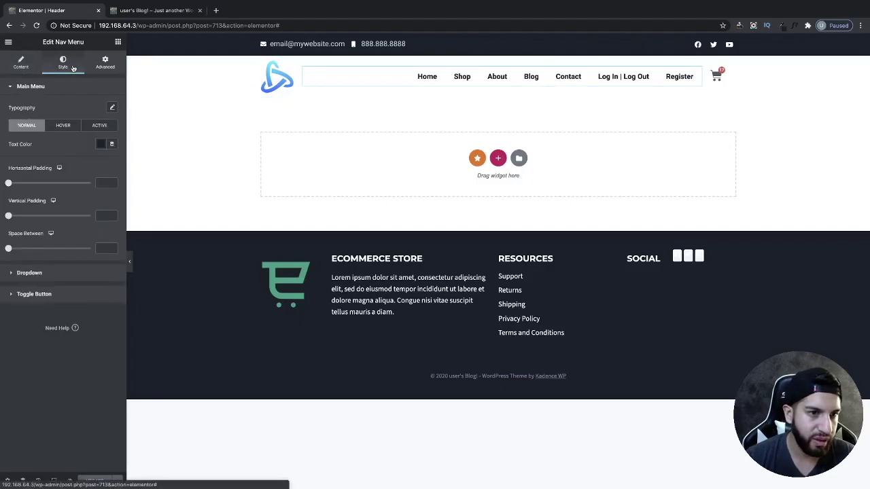
left_click_drag(8, 217, 61, 216)
left_click(95, 481)
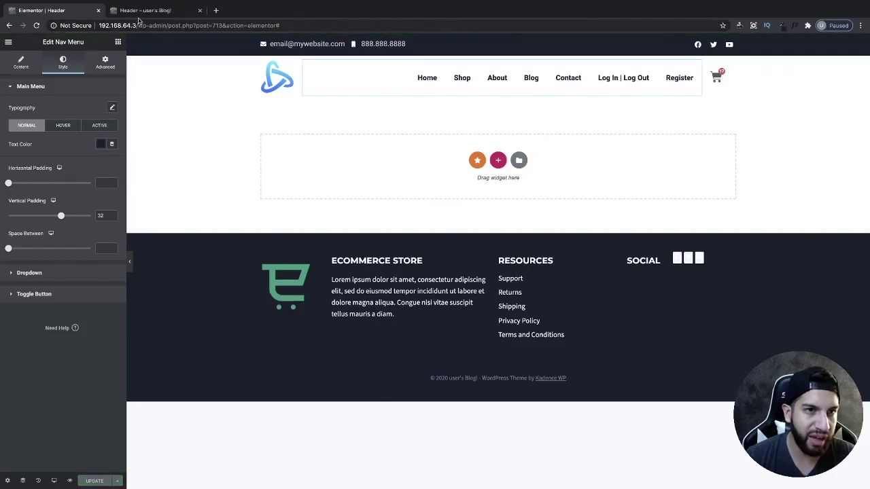
Open the Home page from the header preview and check the padded header's height when scrolled
left_click(144, 10)
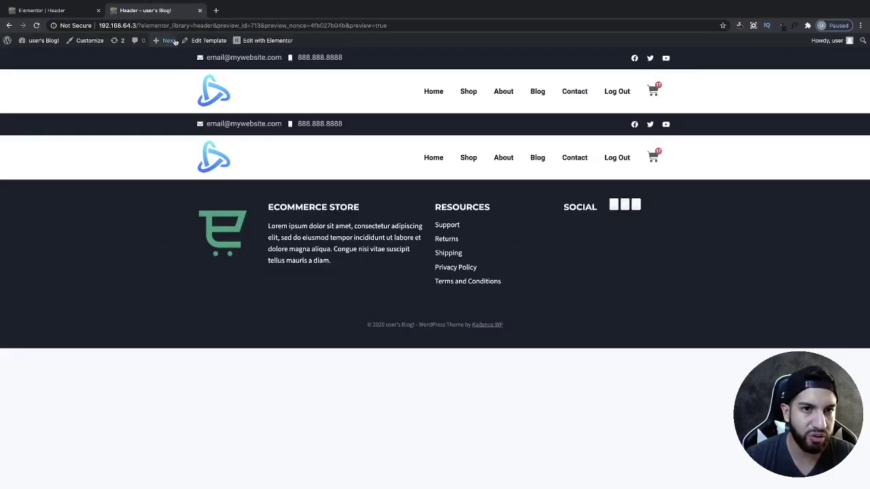
left_click(426, 92)
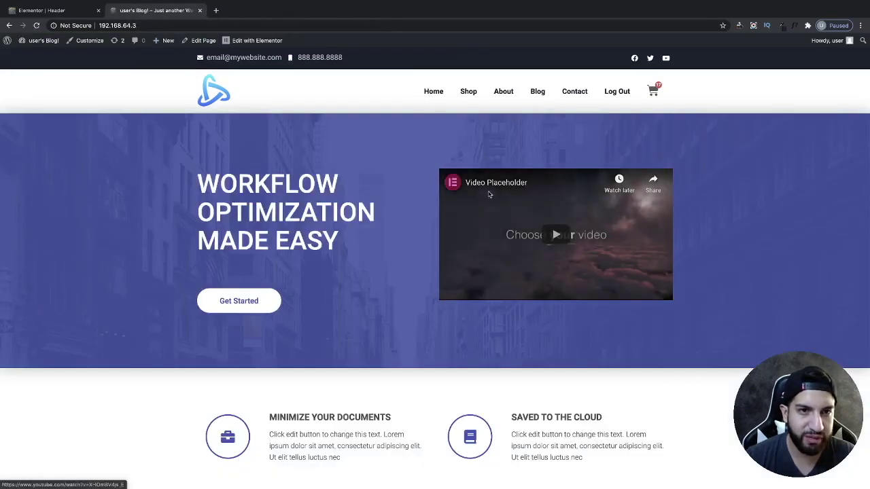
scroll(488, 194, "down", 3)
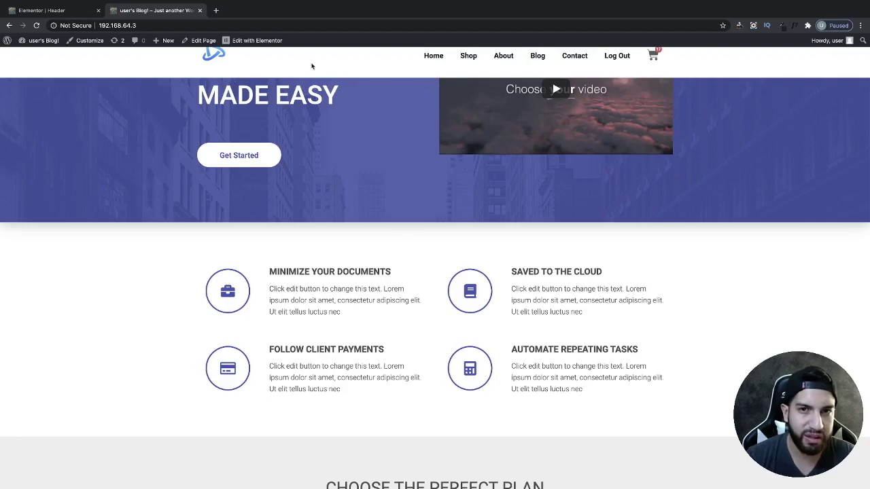
Return to the header template's editor and remove the navigation menu's vertical padding
left_click(54, 15)
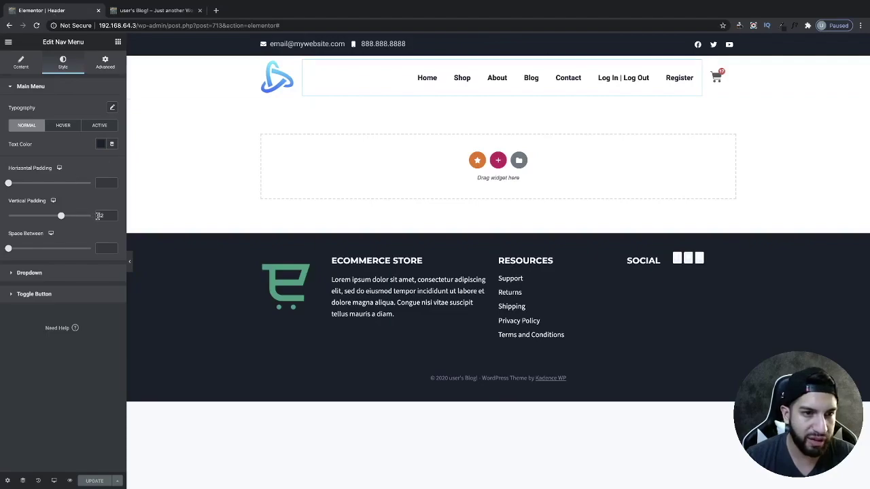
key("ctrl+z")
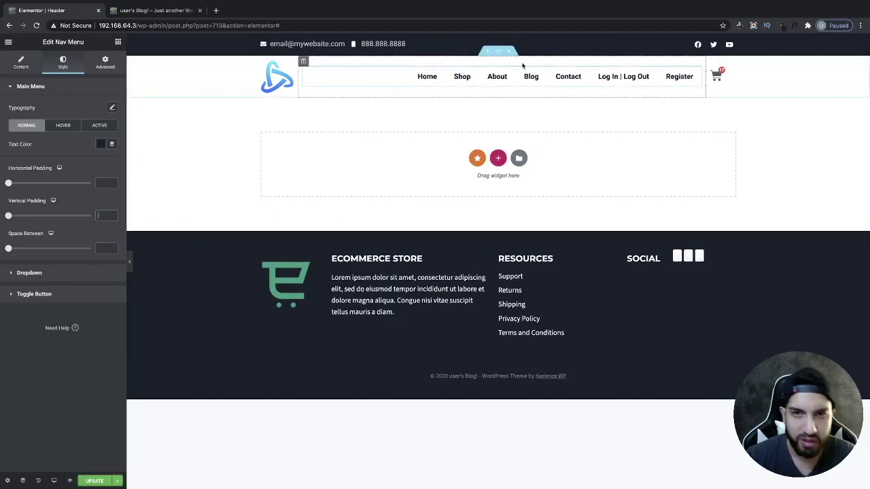
Set the navigation menu column's margin and padding to 0 on all sides, and the cart column's margin to 0
left_click(303, 62)
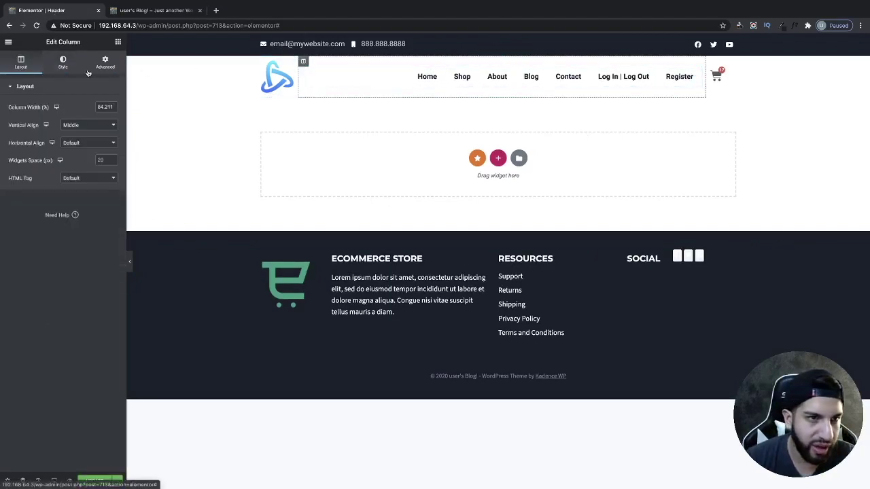
left_click(104, 63)
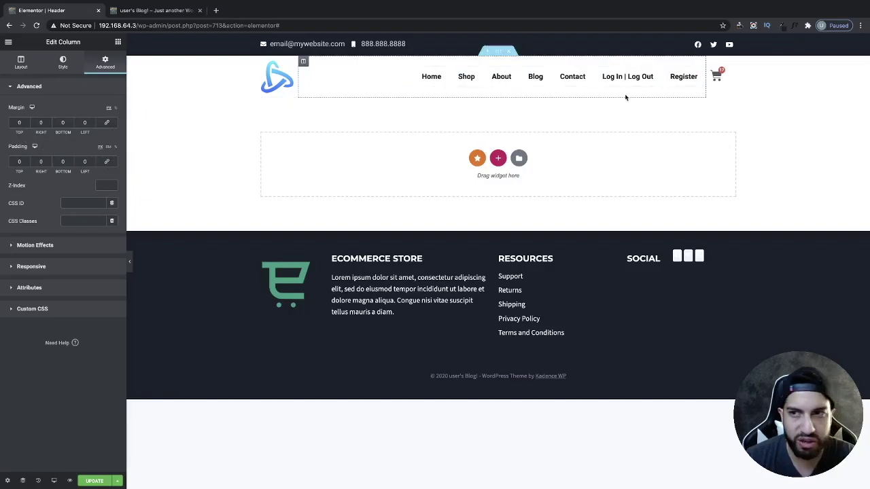
left_click(711, 62)
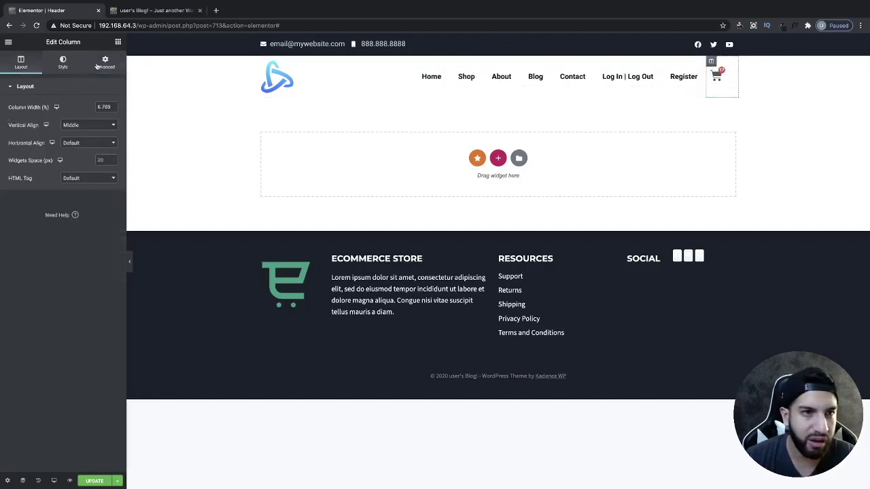
left_click(104, 62)
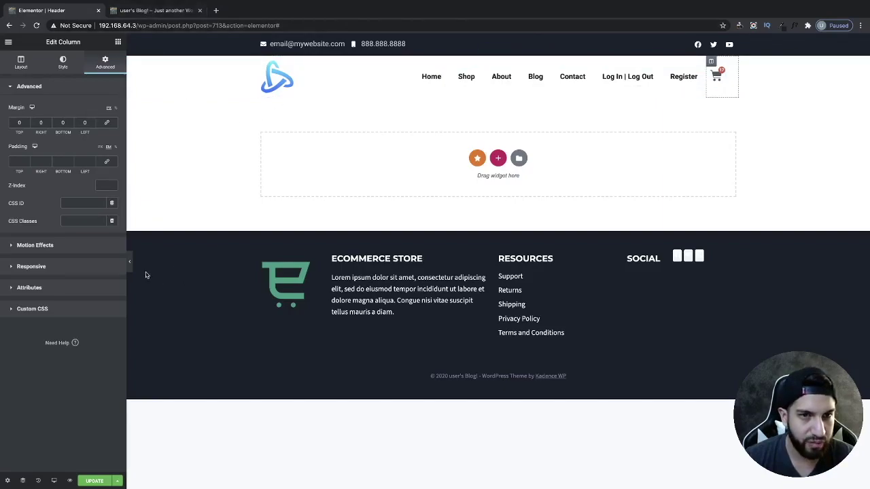
Update and preview the header template, and check the header's shrink effect along the length of the Home page
left_click(69, 481)
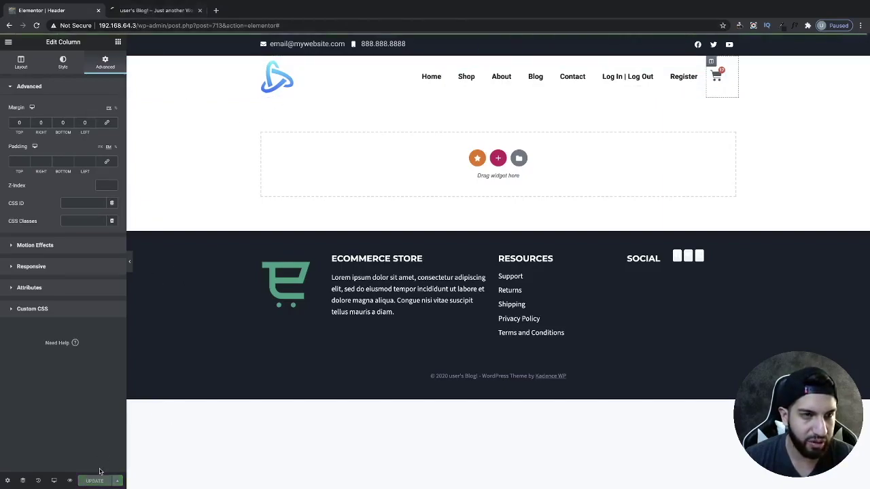
left_click(146, 10)
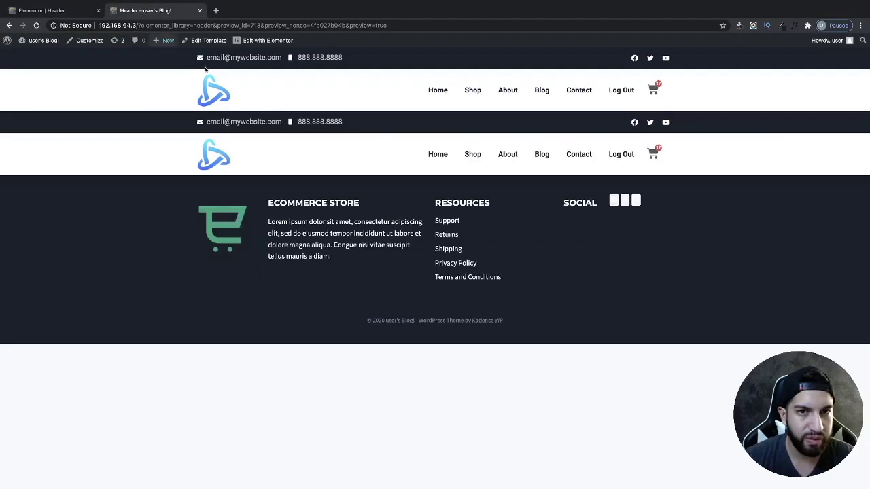
left_click(439, 90)
scroll(478, 216, "down", 1)
scroll(478, 216, "down", 15)
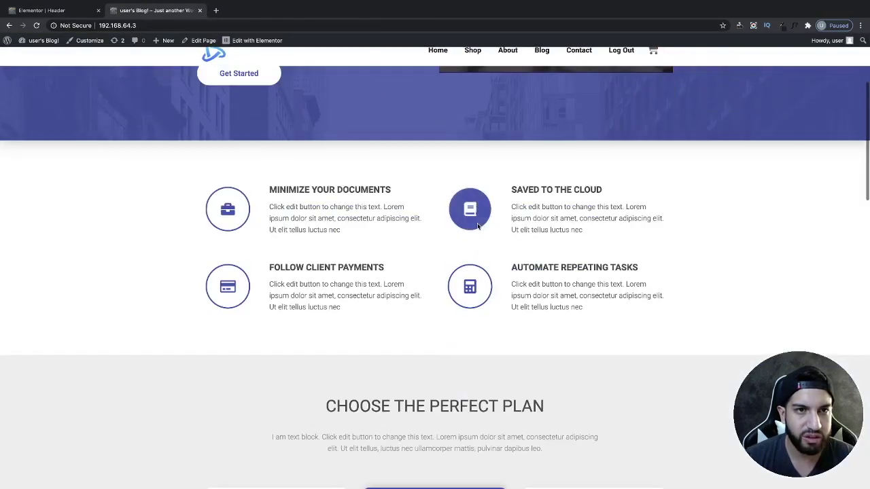
scroll(477, 242, "up", 5)
scroll(476, 242, "up", 11)
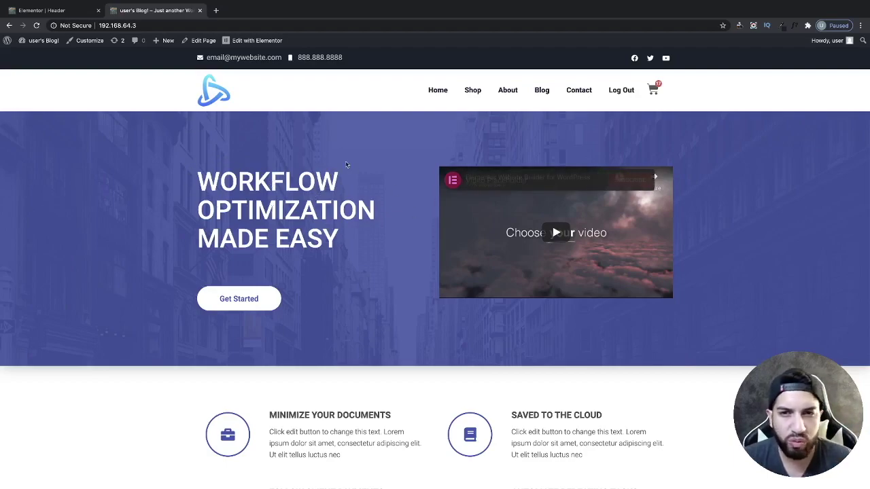
Return to the header template's editor and switch its responsive preview to Tablet
left_click(68, 11)
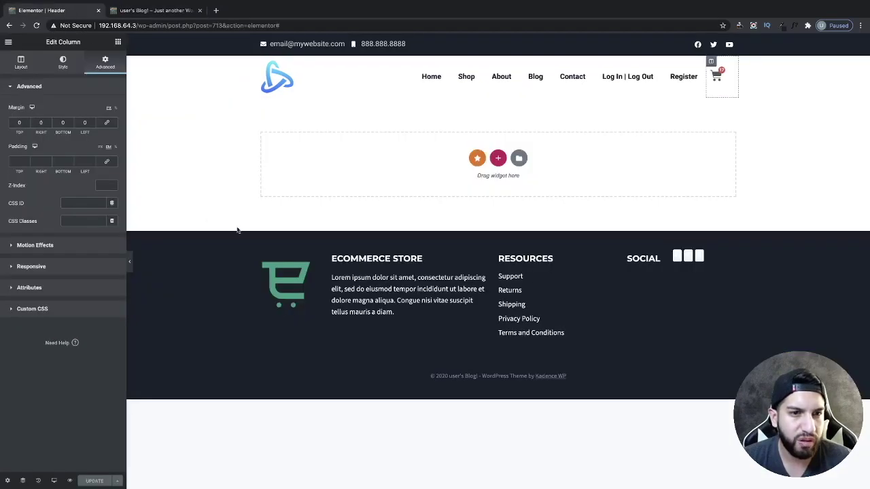
left_click(56, 483)
left_click(48, 442)
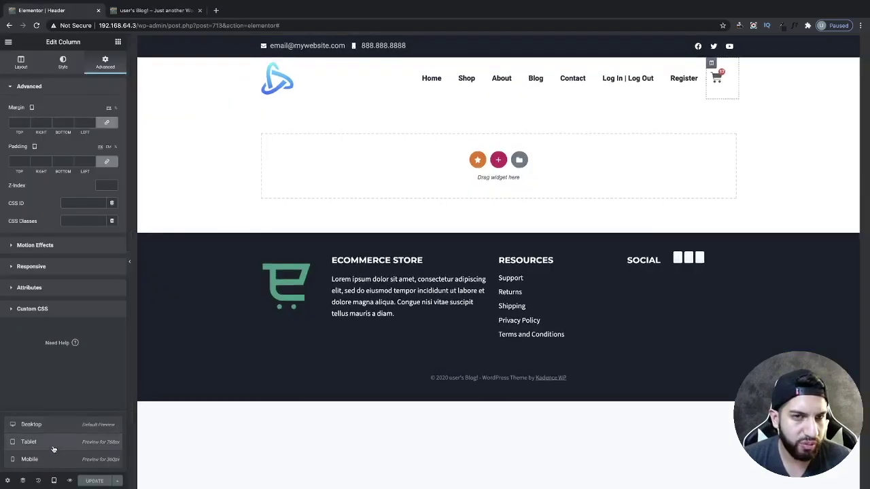
Look over the header template's tablet preview and switch the responsive preview to Mobile
scroll(467, 214, "down", 3)
scroll(466, 268, "up", 3)
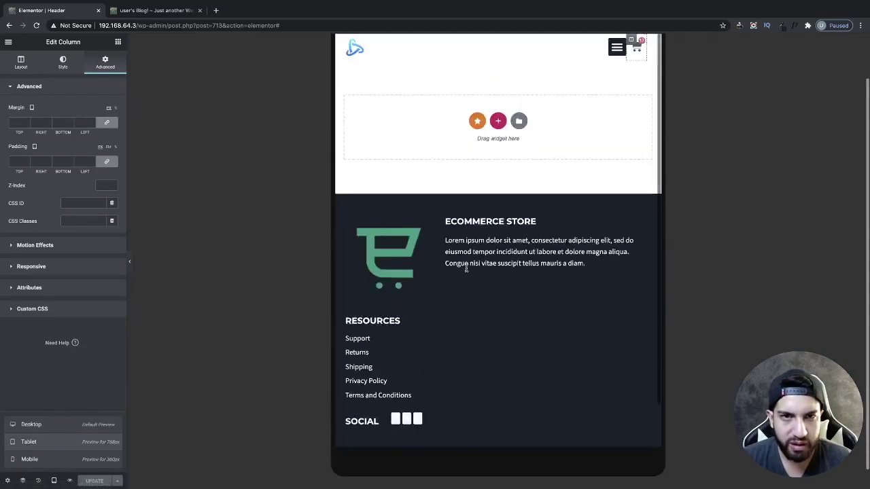
left_click(73, 461)
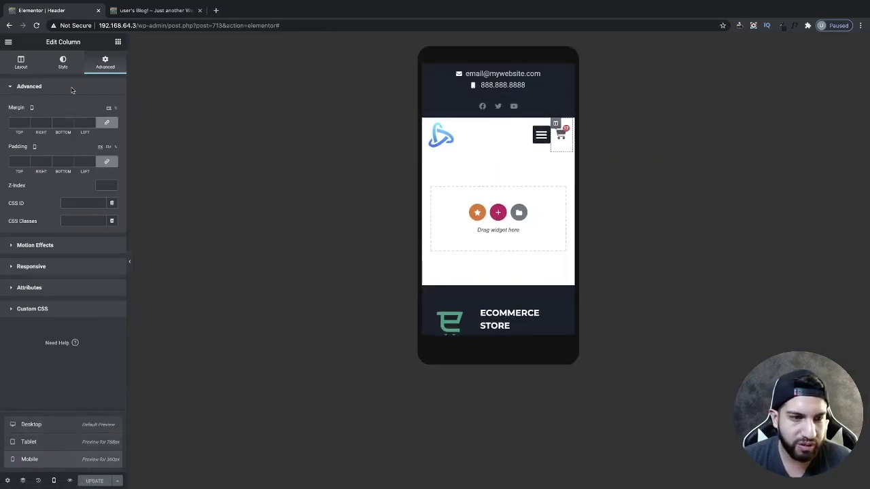
Inspect the live Home page in a responsive view about 441 px wide and check the header while scrolling
left_click(123, 8)
right_click(126, 199)
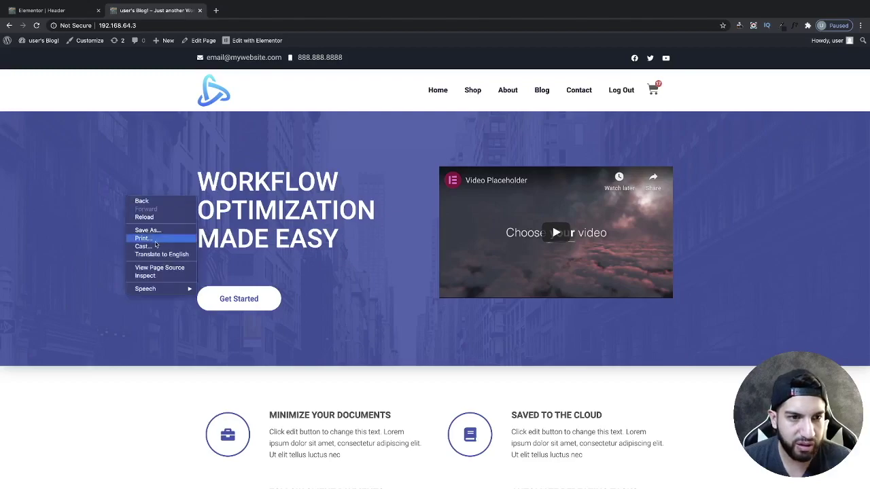
left_click(156, 276)
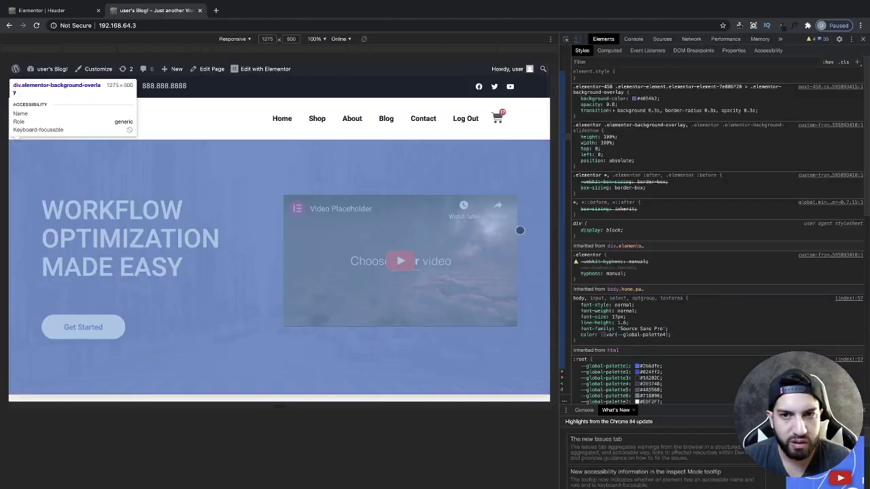
left_click_drag(543, 209, 374, 197)
scroll(304, 213, "down", 4)
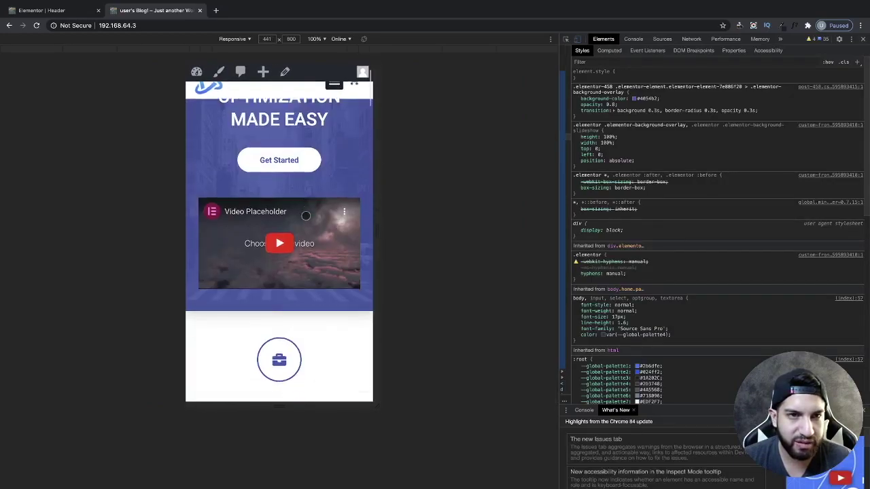
scroll(316, 223, "up", 3)
scroll(316, 223, "down", 4)
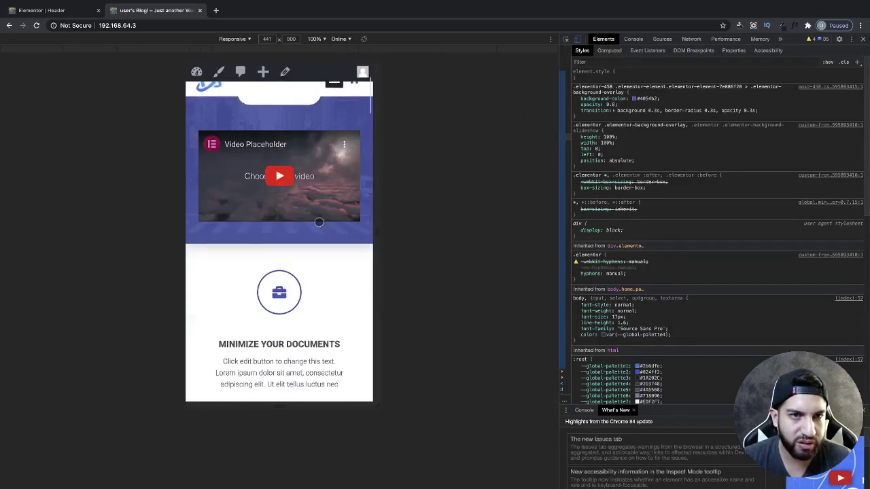
Return to the header template's editor, set the main header section's mobile logo shrink height to 60 px, and update the template
left_click(56, 14)
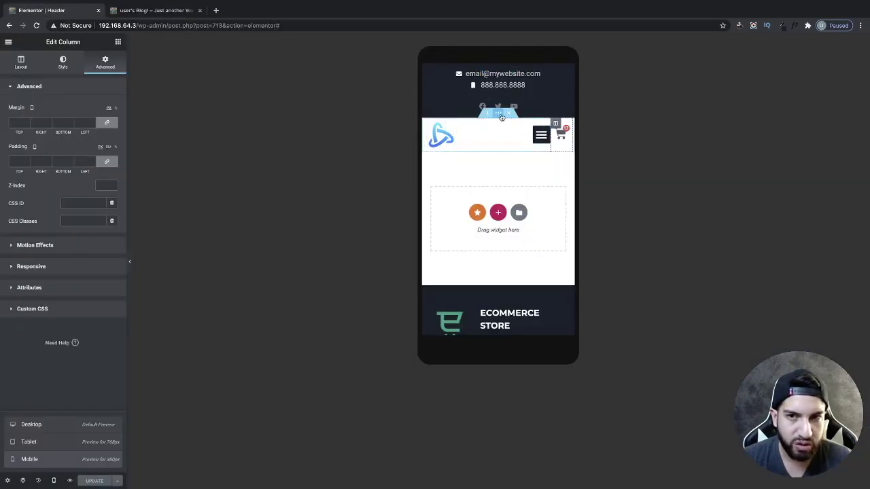
left_click(502, 117)
scroll(102, 286, "down", 3)
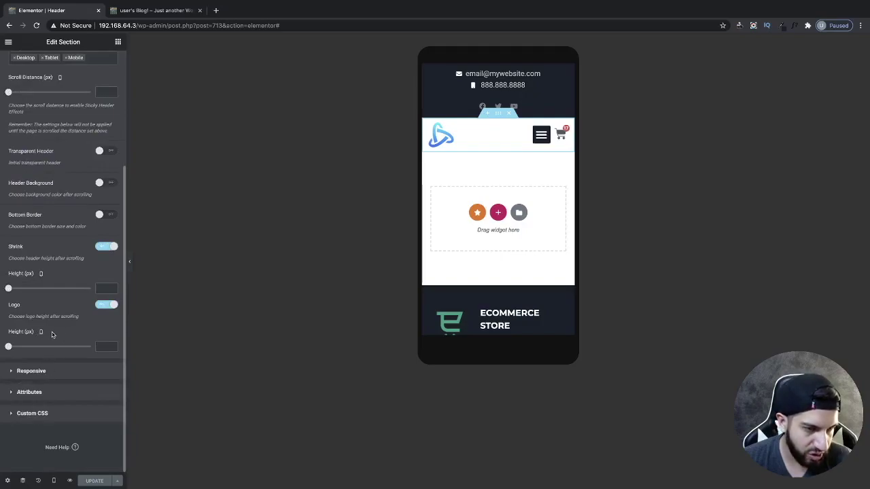
left_click(101, 347)
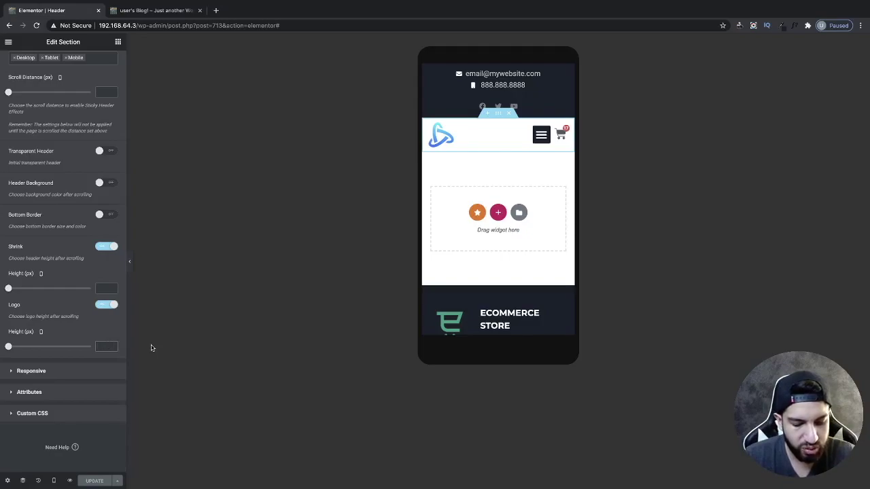
type("60")
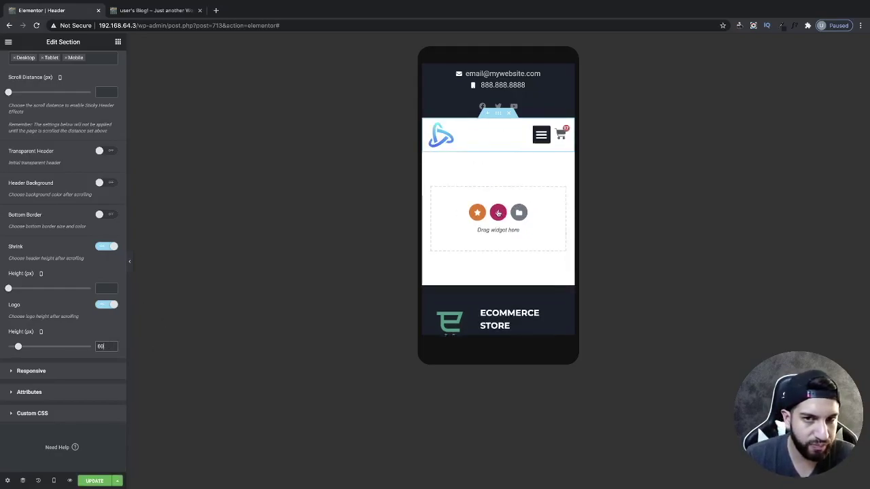
left_click(94, 481)
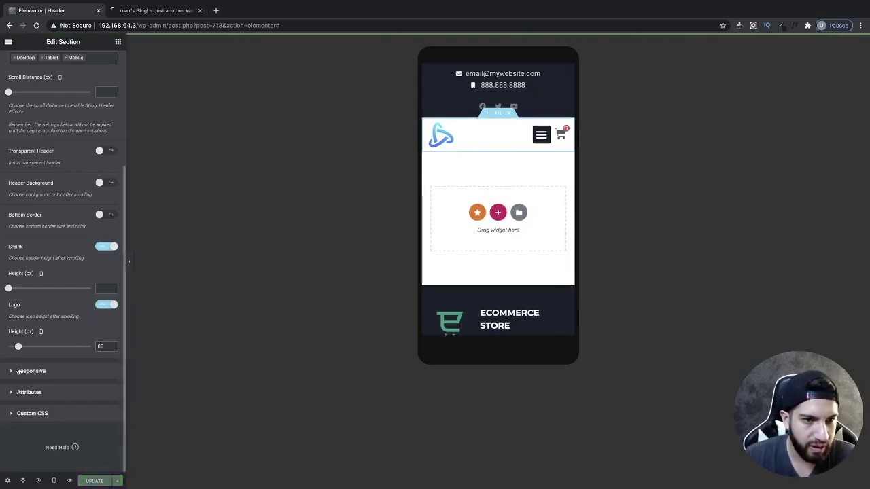
Set the header section's tablet logo shrink height to 60 px and update the template
left_click(40, 321)
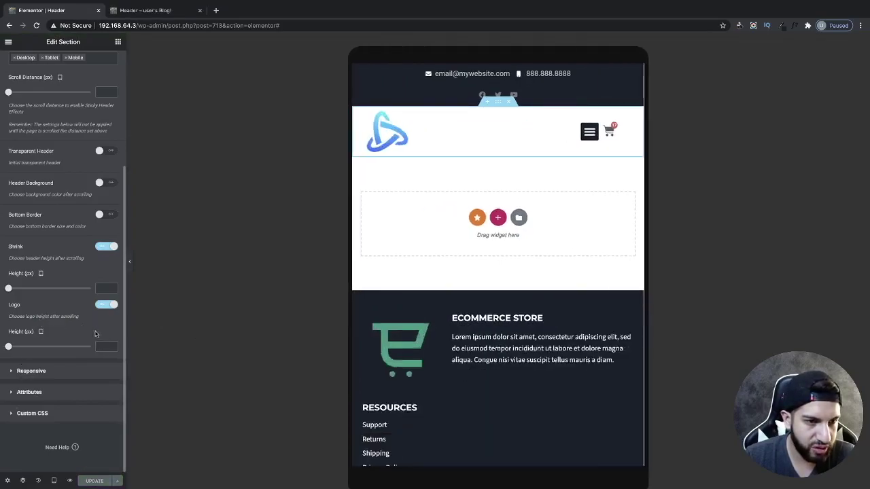
type("60")
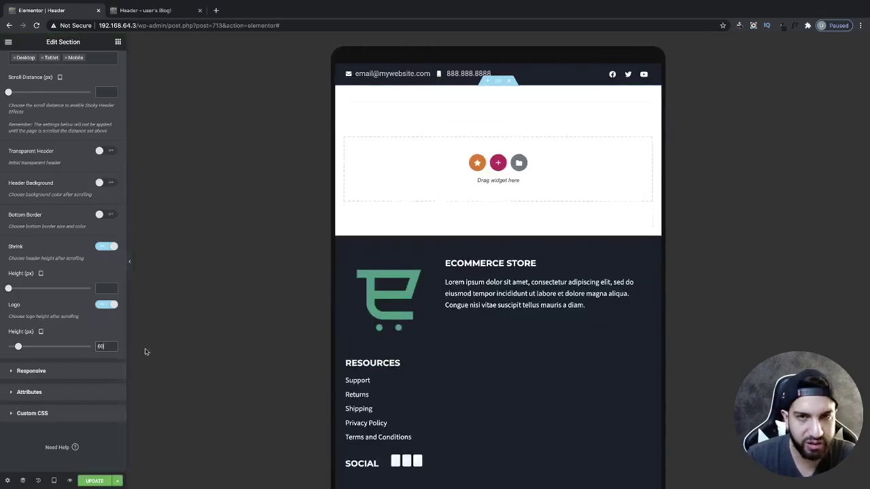
left_click(90, 481)
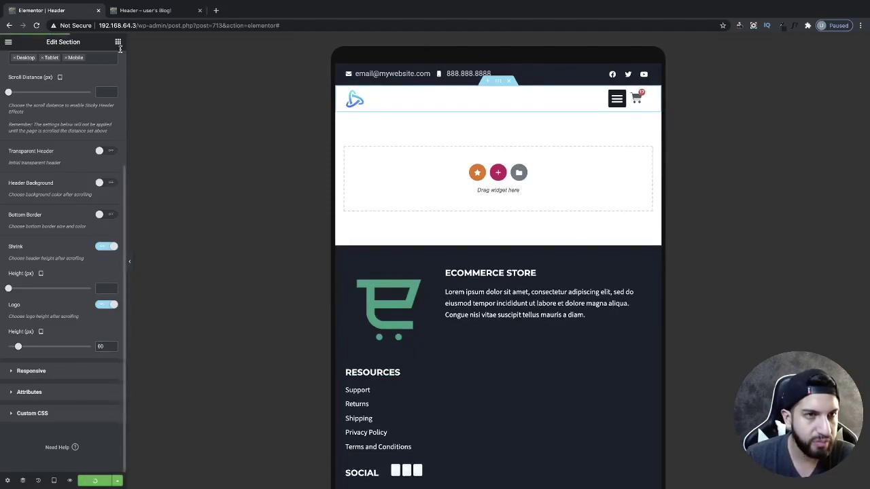
Open the Home page in the preview tab and check the header's shrink effect at a width of about 463 px
left_click(145, 10)
left_click(209, 122)
left_click_drag(377, 159, 384, 160)
scroll(315, 224, "down", 5)
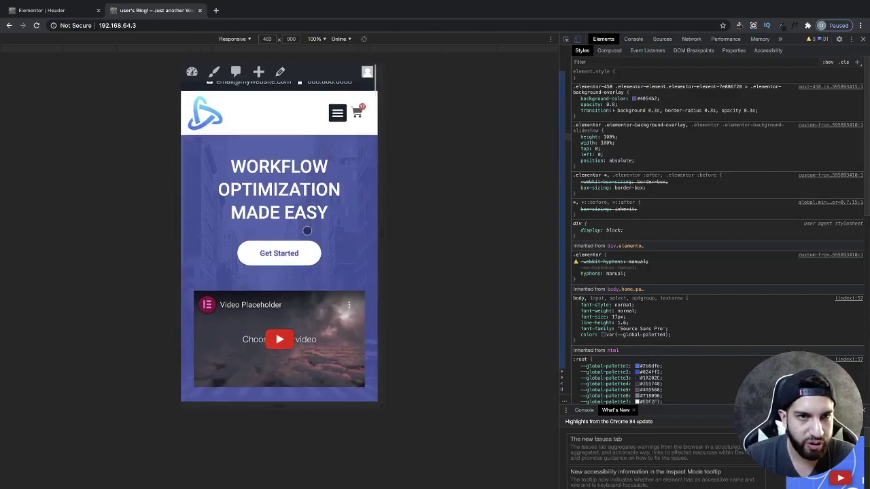
scroll(308, 232, "up", 5)
scroll(308, 232, "down", 4)
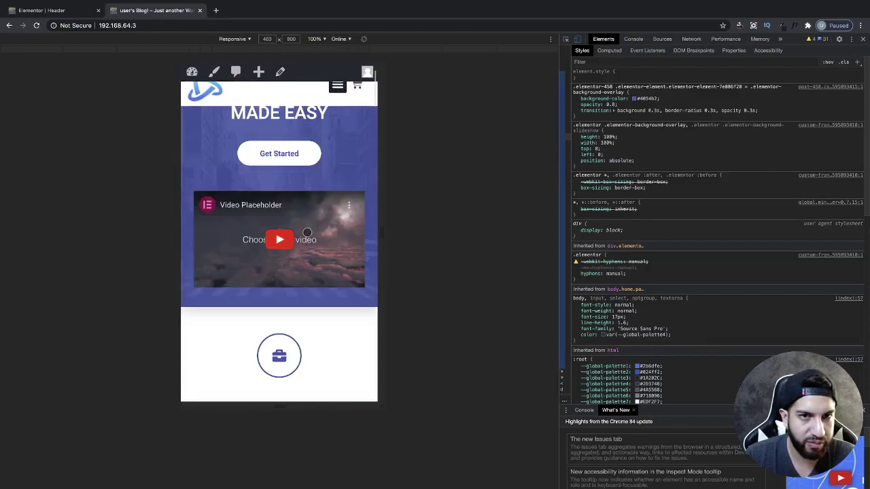
scroll(307, 232, "up", 4)
Widen the responsive view to about 1047 px, check the header while scrolling, and close the developer tools
left_click_drag(387, 214, 510, 225)
scroll(294, 244, "down", 1)
scroll(291, 243, "down", 1)
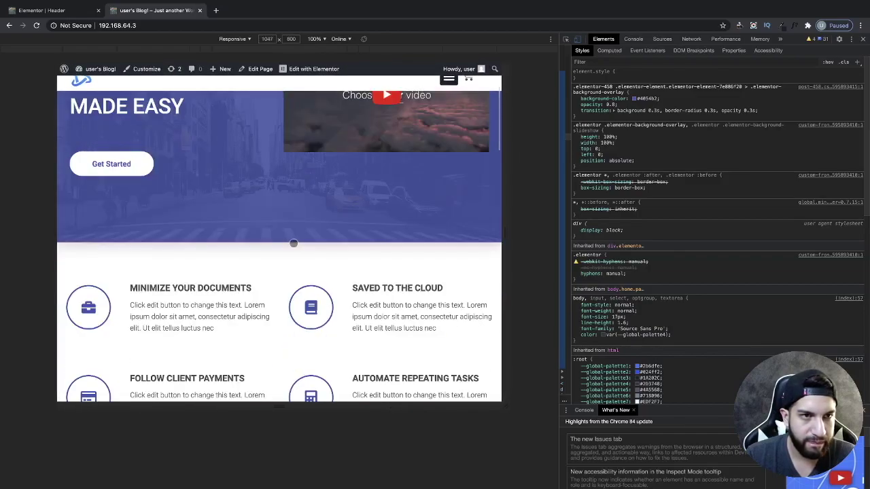
scroll(380, 223, "up", 3)
left_click(862, 40)
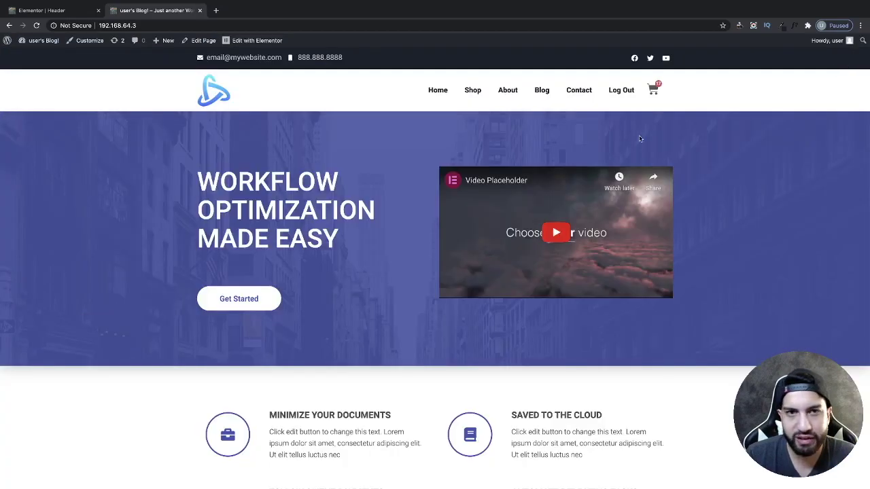
Copy the Home page's address and open it in a new incognito window
left_click(861, 25)
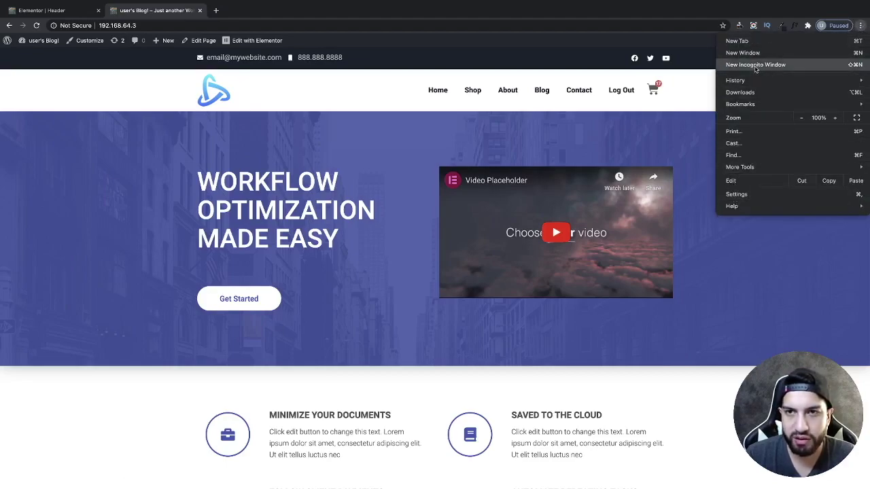
left_click(145, 27)
left_click(145, 27)
key("super+c")
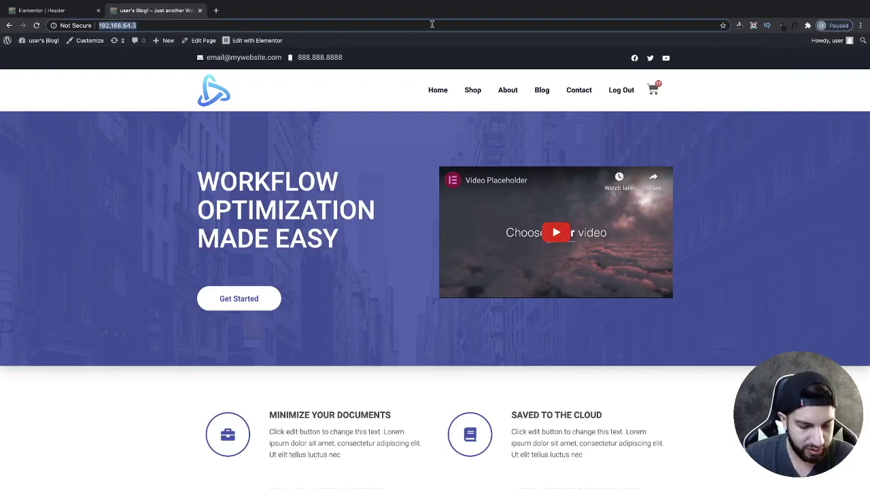
left_click(860, 25)
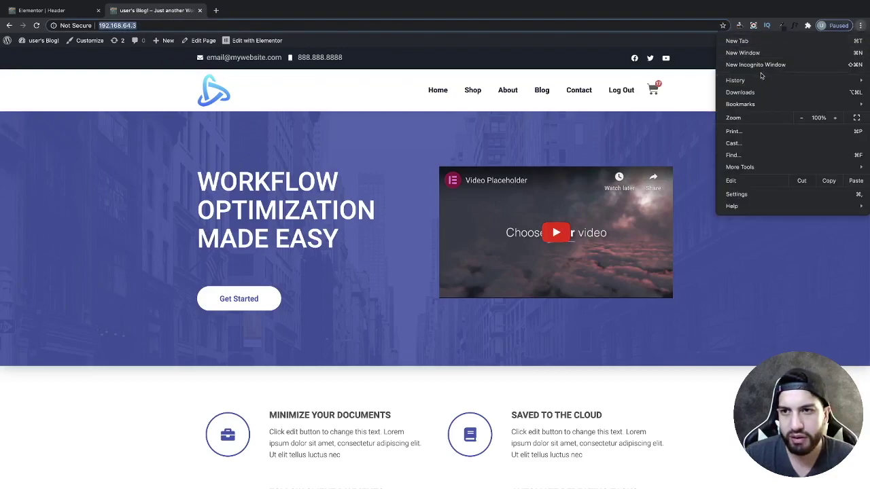
key("super+shift+n")
key("super+v")
key("Return")
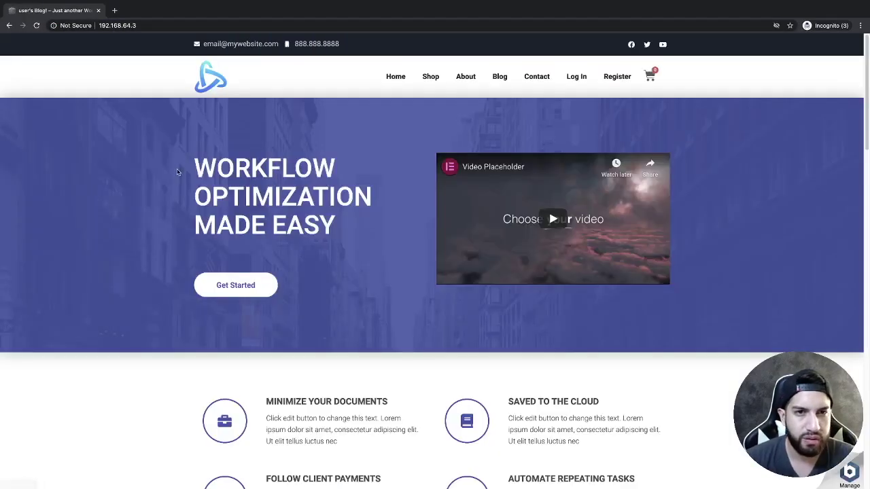
Check the logged-out Home page's header shrink effect at full desktop width and in the 1047 px responsive view
scroll(145, 130, "down", 3)
scroll(143, 182, "down", 2)
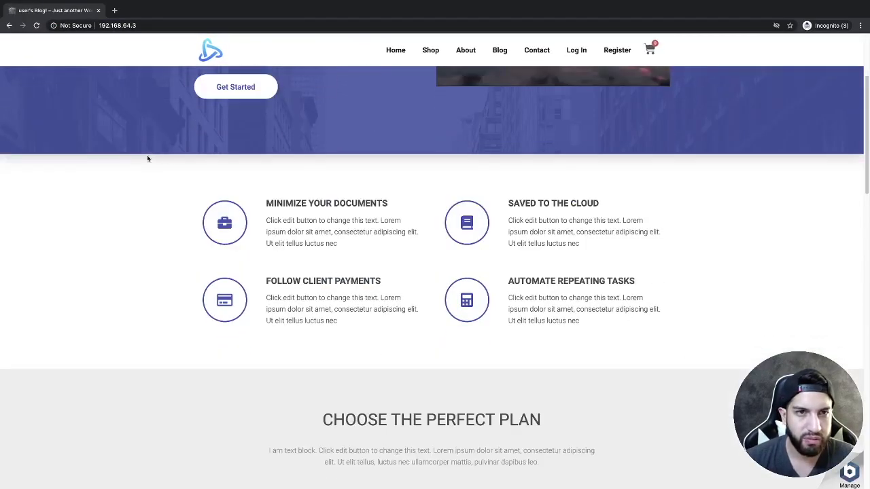
right_click(147, 156)
left_click(161, 236)
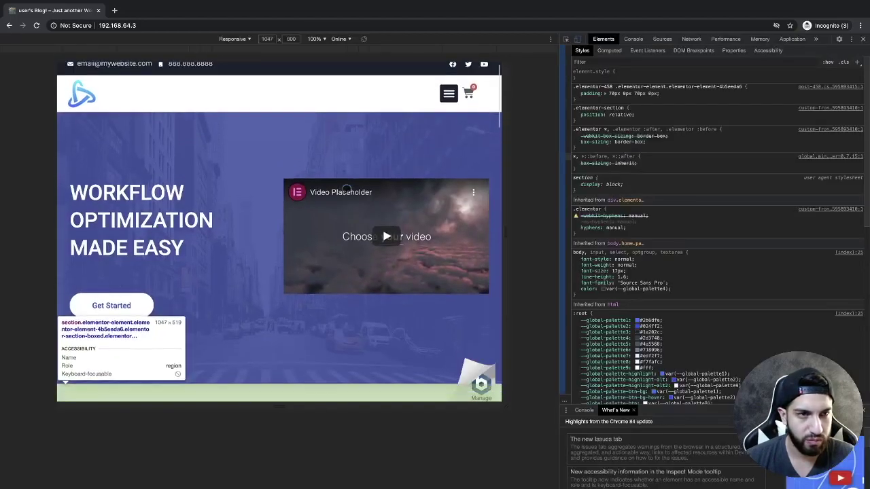
scroll(347, 190, "down", 3)
scroll(347, 190, "down", 3)
scroll(347, 190, "up", 5)
scroll(346, 189, "down", 4)
scroll(345, 190, "down", 3)
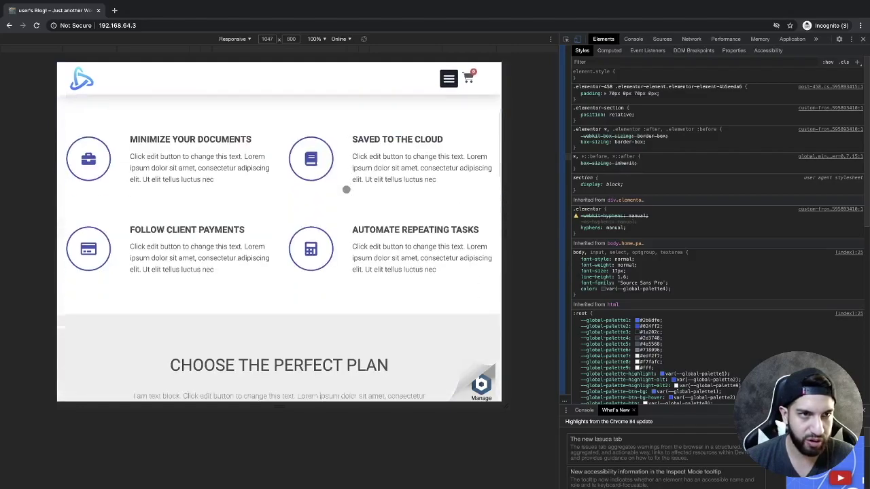
Narrow the responsive view to about 559 px, check the header and logo shrinking on scroll, and close the developer tools
left_click_drag(505, 221, 404, 210)
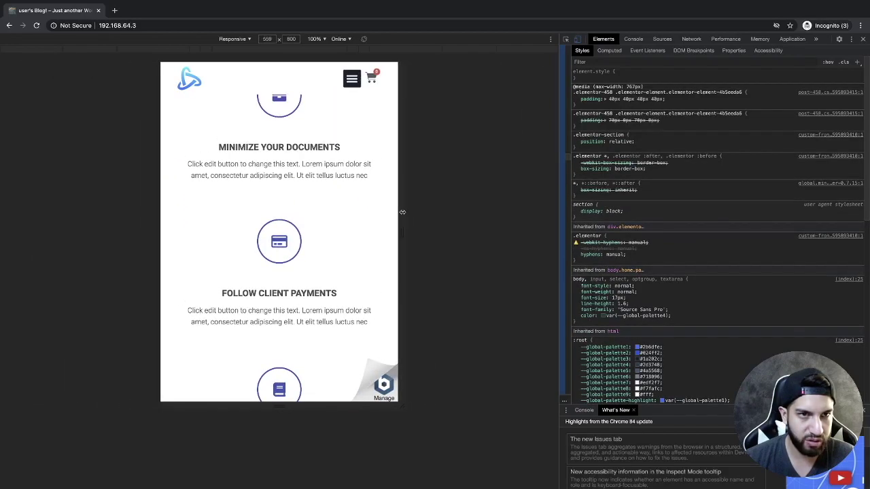
scroll(373, 199, "up", 5)
scroll(370, 205, "down", 6)
scroll(371, 205, "up", 6)
scroll(371, 206, "down", 7)
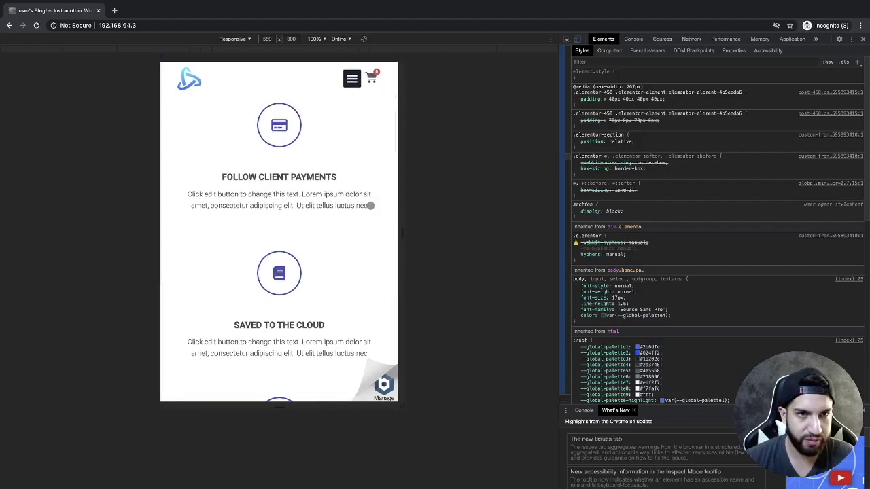
scroll(370, 206, "up", 7)
scroll(370, 205, "down", 3)
scroll(370, 205, "down", 3)
scroll(371, 206, "up", 6)
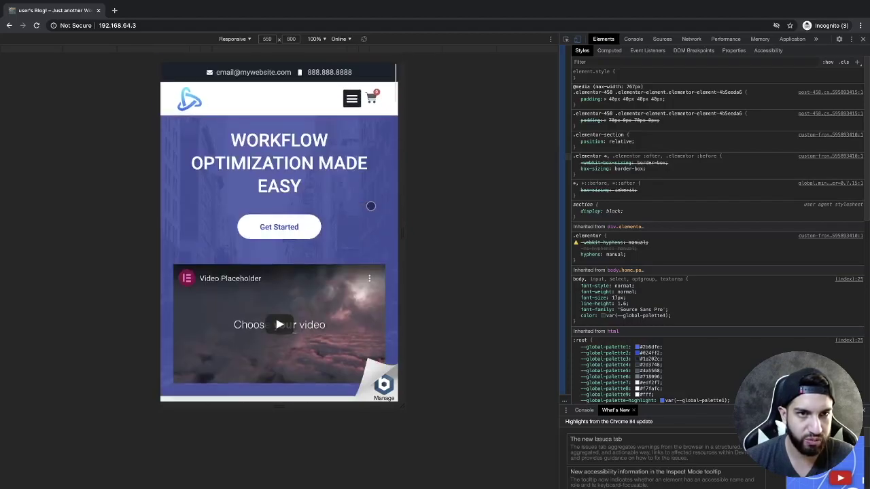
scroll(371, 207, "down", 8)
scroll(370, 208, "up", 10)
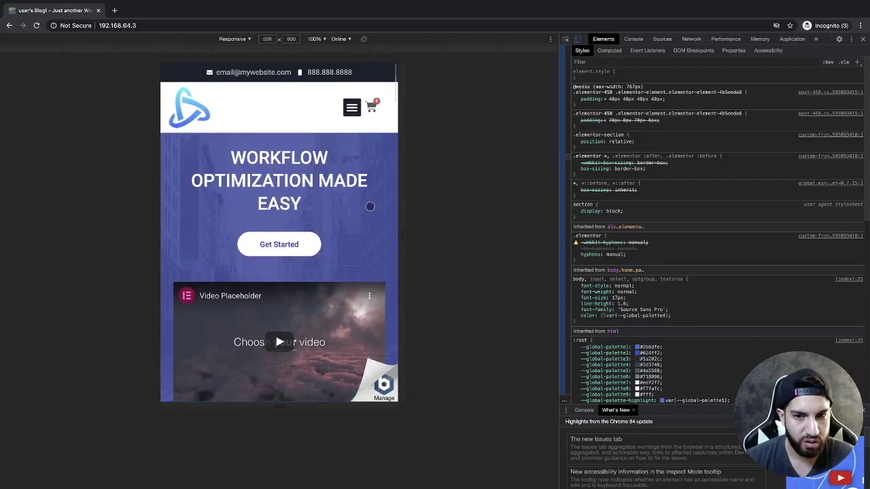
left_click(864, 41)
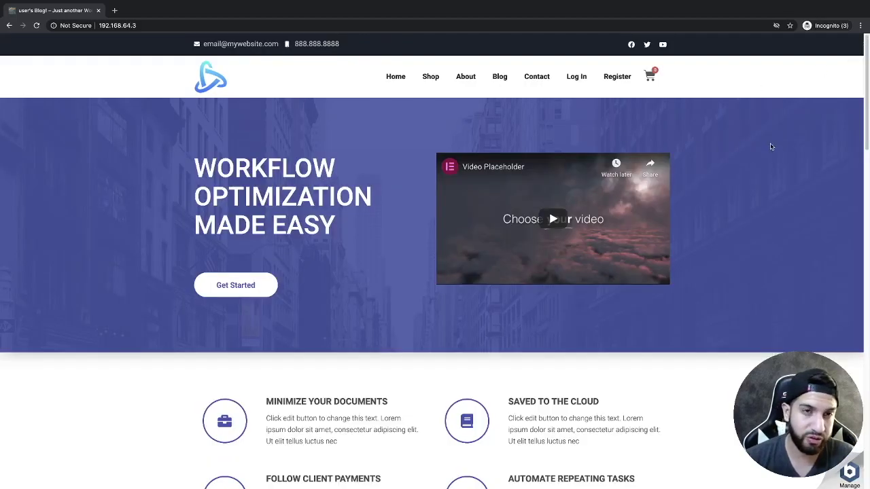